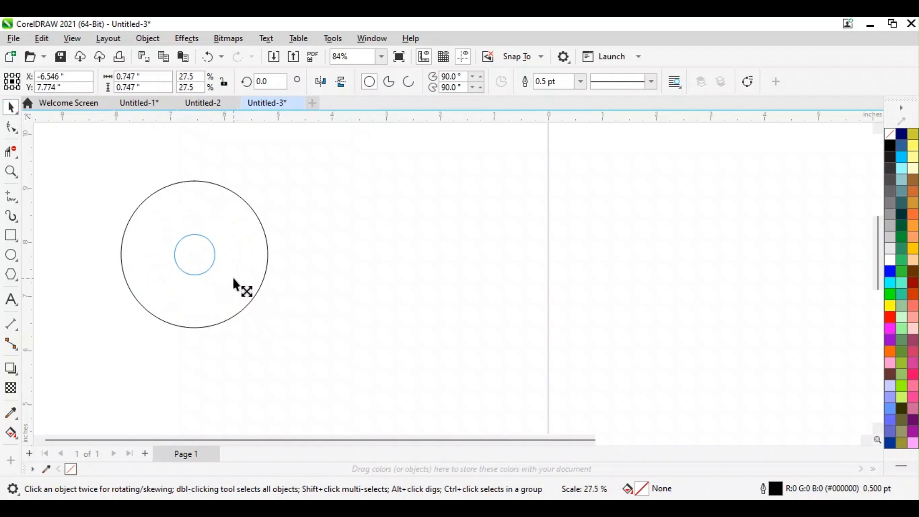
Draw a 3-point circle about 1.73 in wide from the large circle's left quadrant to the small circle's right quadrant
left_click(357, 261)
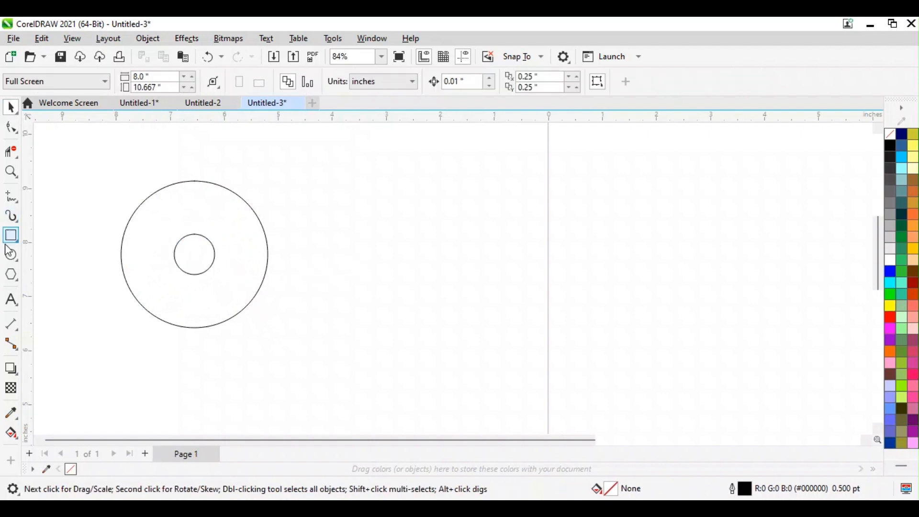
left_click(14, 260)
left_click(31, 269)
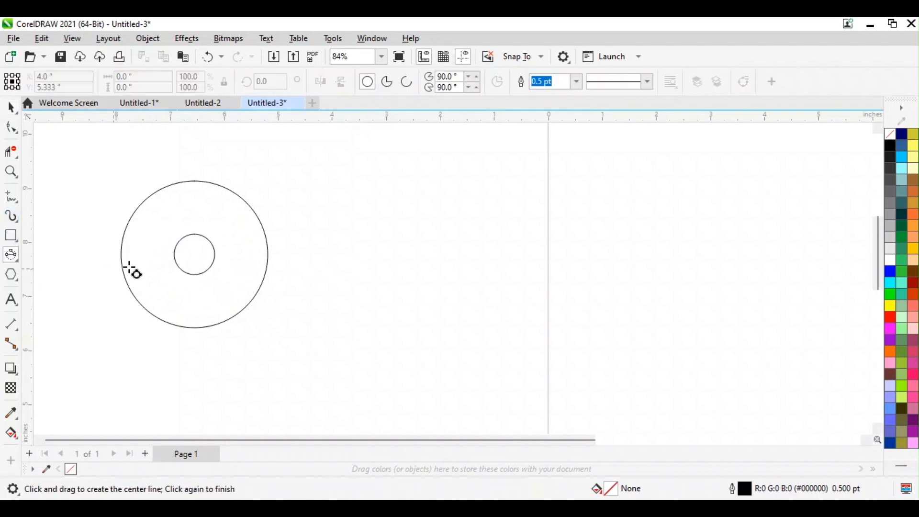
left_click_drag(121, 254, 214, 253)
left_click(218, 261)
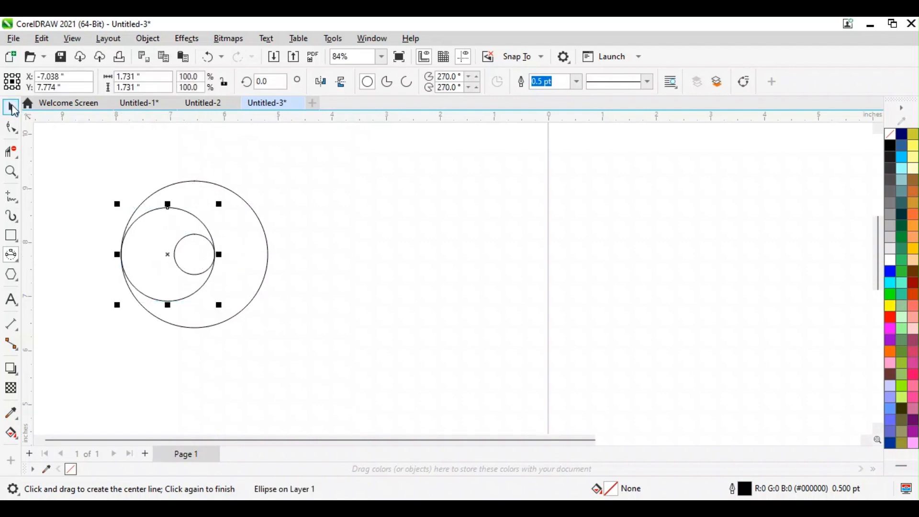
Copy the new circle horizontally so it spans from the small circle's left quadrant to the large circle's right quadrant
left_click(12, 108)
left_click_drag(121, 255, 175, 255)
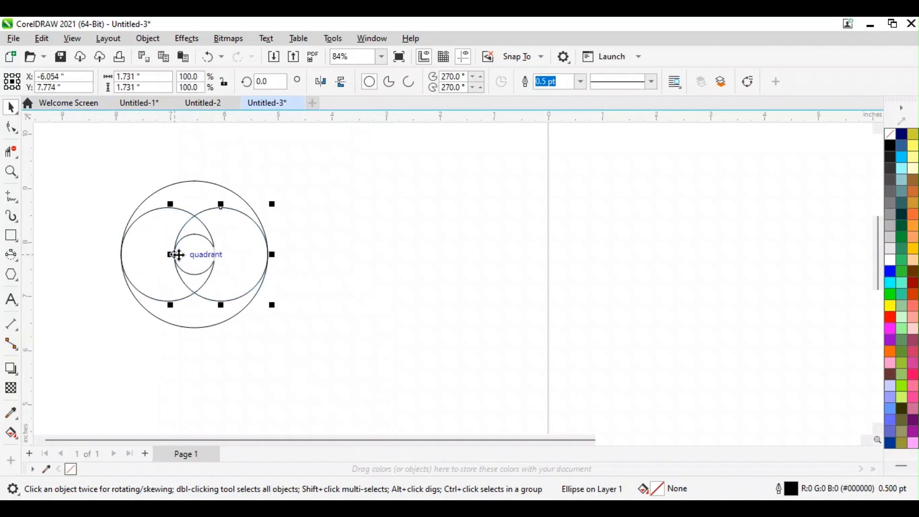
scroll(297, 231, "down", 2)
scroll(235, 269, "up", 1)
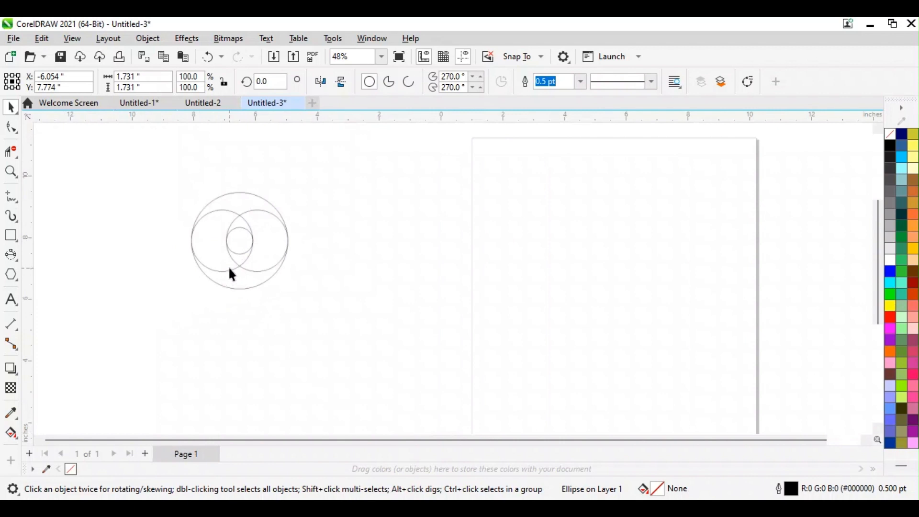
Draw a vertical line about 5.84 in long straight down from the large circle's left quadrant
left_click(363, 265)
scroll(239, 246, "up", 1)
left_click(10, 199)
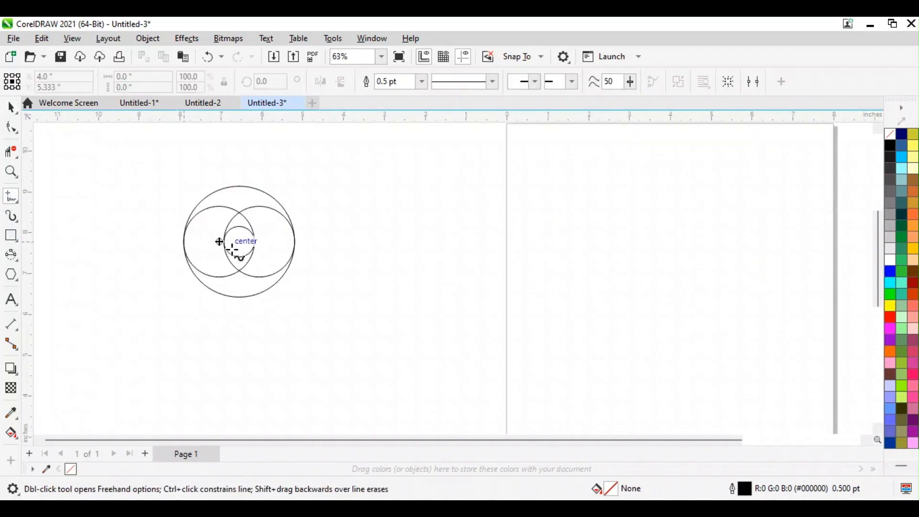
scroll(244, 251, "down", 2)
scroll(242, 283, "up", 1)
left_click(208, 241)
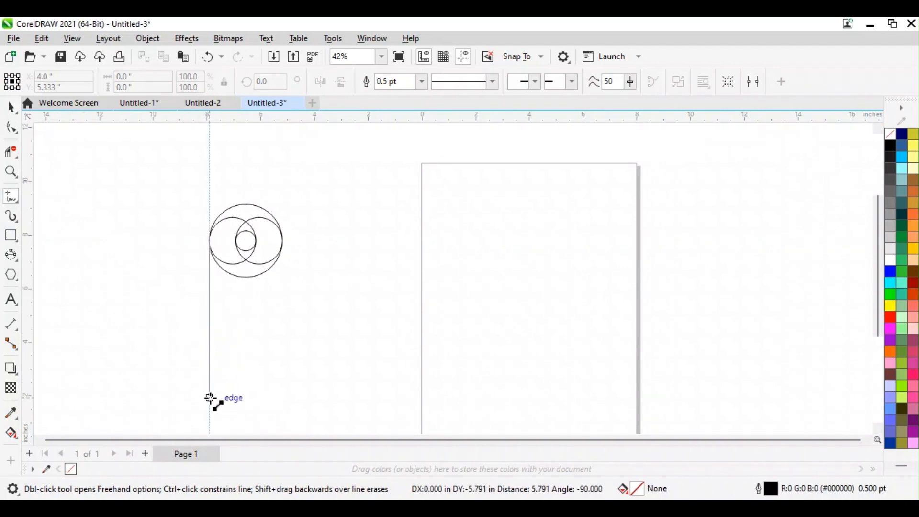
left_click(210, 404)
left_click(11, 107)
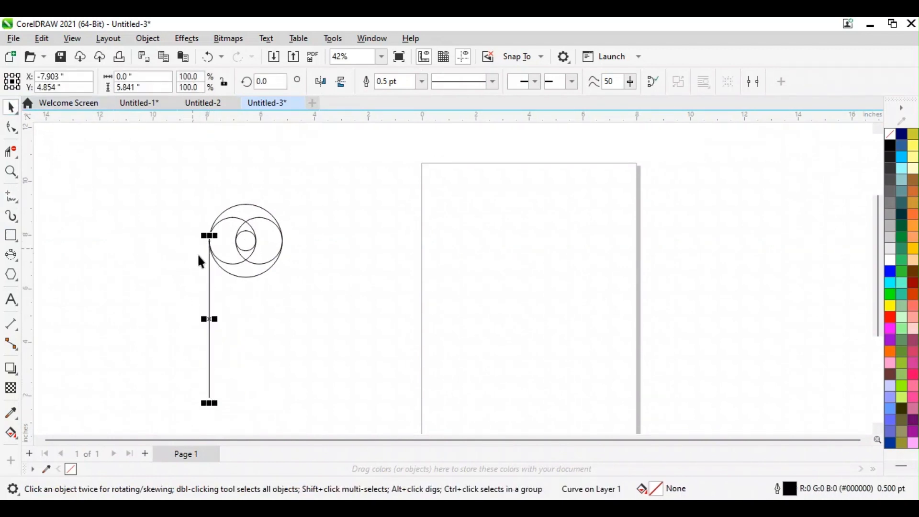
Copy the vertical line to the small circle's left and right quadrants and the large circle's right quadrant
scroll(225, 256, "up", 2)
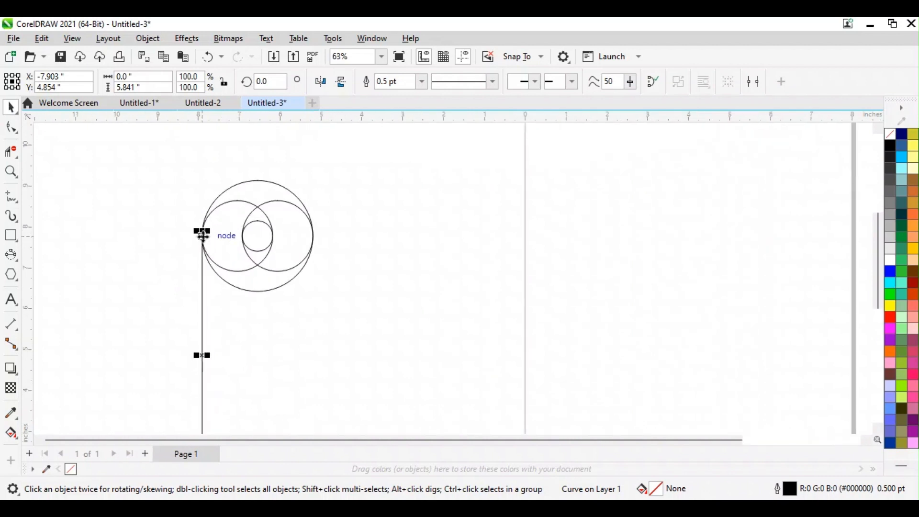
left_click_drag(202, 235, 313, 237)
scroll(297, 293, "down", 2)
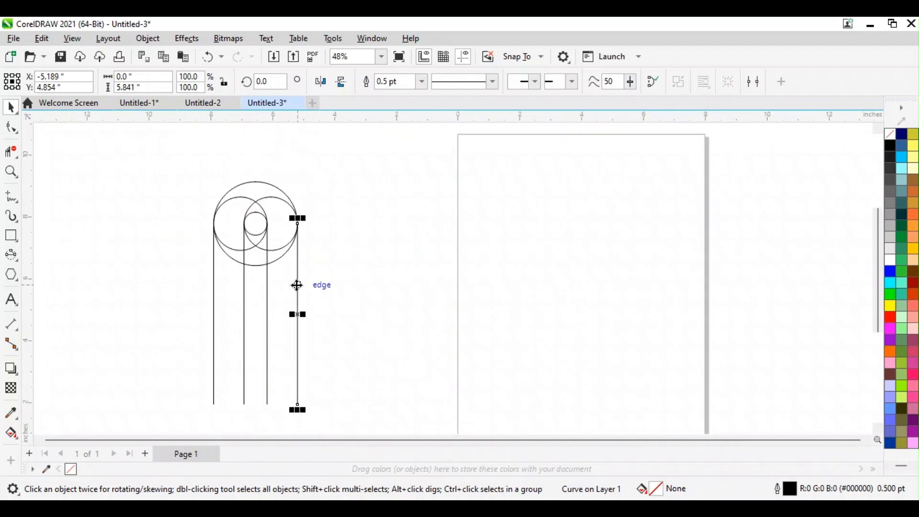
Stretch the four vertical lines, together with the small inner circle, downward to about 115% of their height
left_click_drag(195, 216, 272, 303)
left_click_drag(324, 381, 324, 387)
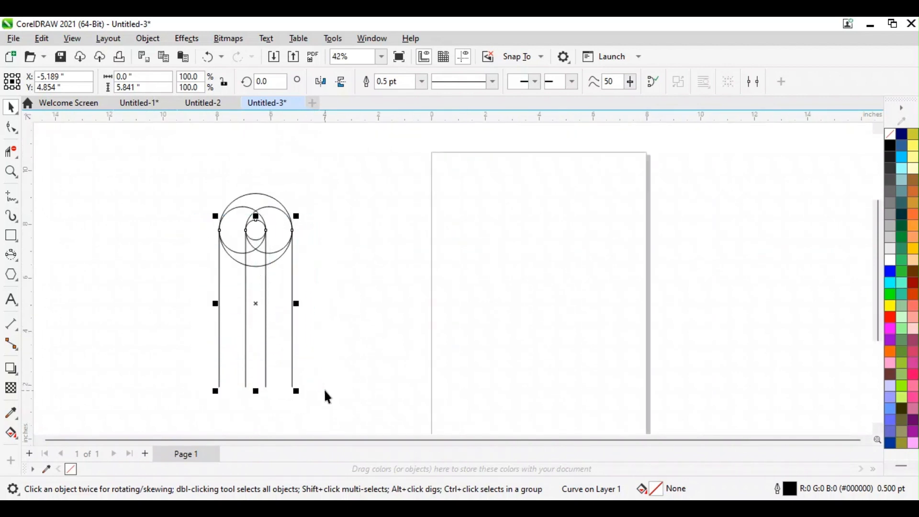
left_click_drag(253, 390, 257, 414)
left_click(338, 362)
Copy all four circles straight down along the vertical lines, centering the copy at about Y 3.5 in
scroll(240, 228, "up", 1)
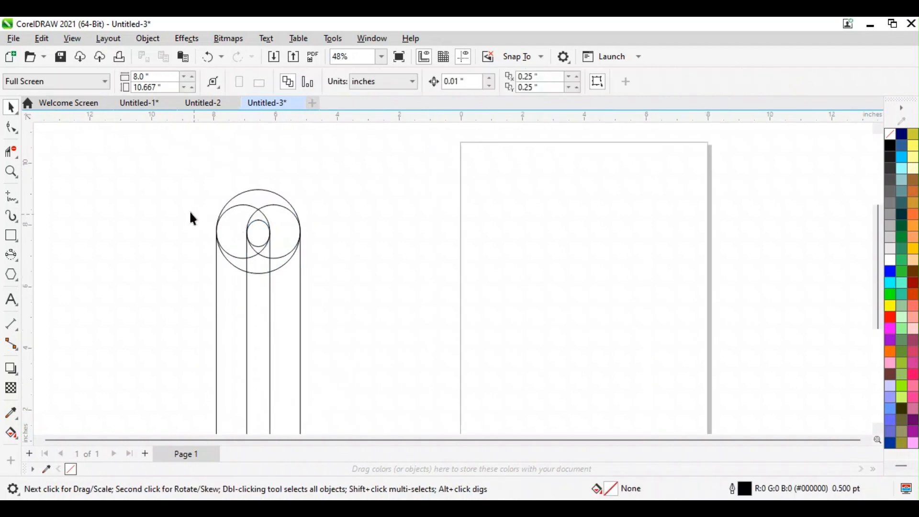
left_click_drag(241, 233, 255, 230)
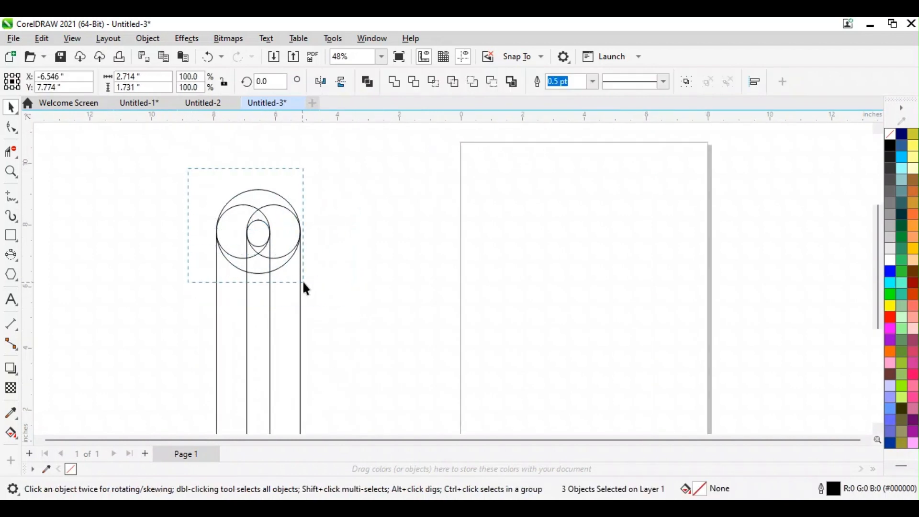
left_click_drag(305, 287, 307, 281)
left_click_drag(259, 234, 258, 366)
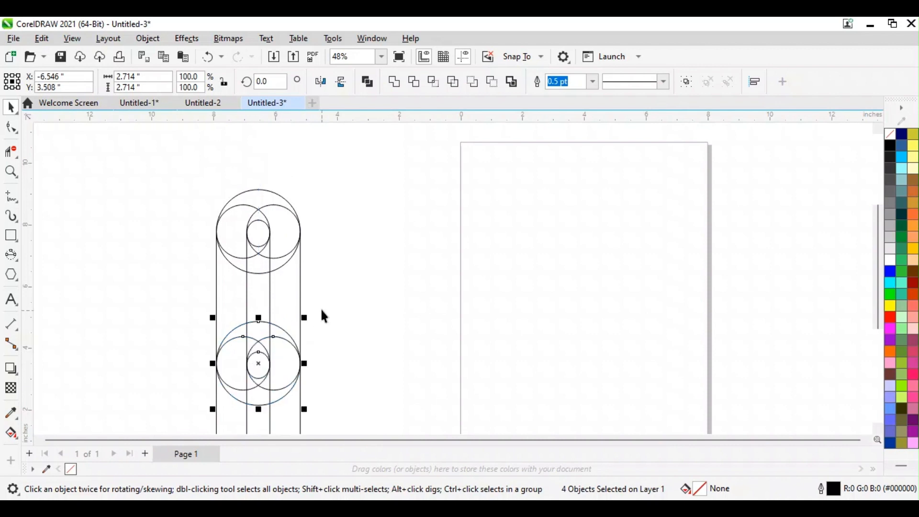
left_click(326, 290)
scroll(306, 287, "down", 3)
scroll(265, 355, "up", 2)
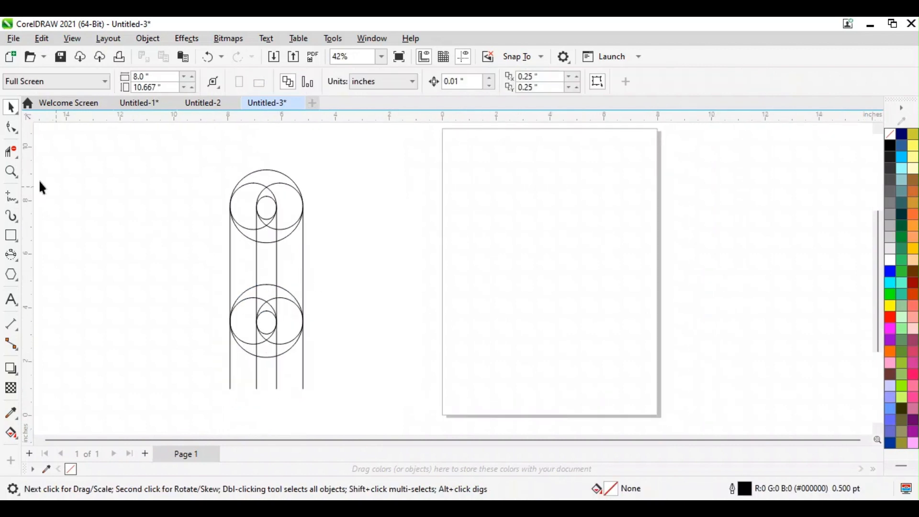
Use Virtual Segment Delete to remove the left circle's outer arcs and the large circle's lower-left arc in the upper group
left_click(10, 151)
scroll(270, 198, "up", 1)
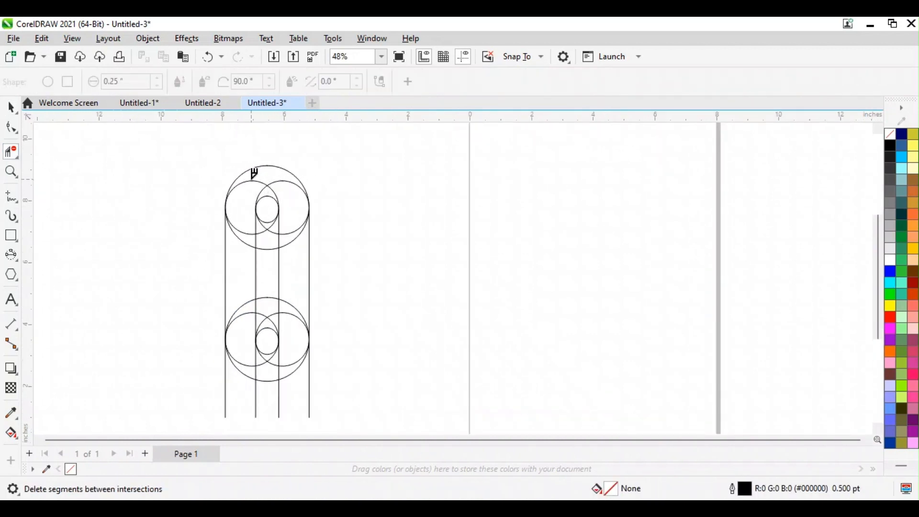
scroll(259, 174, "up", 4)
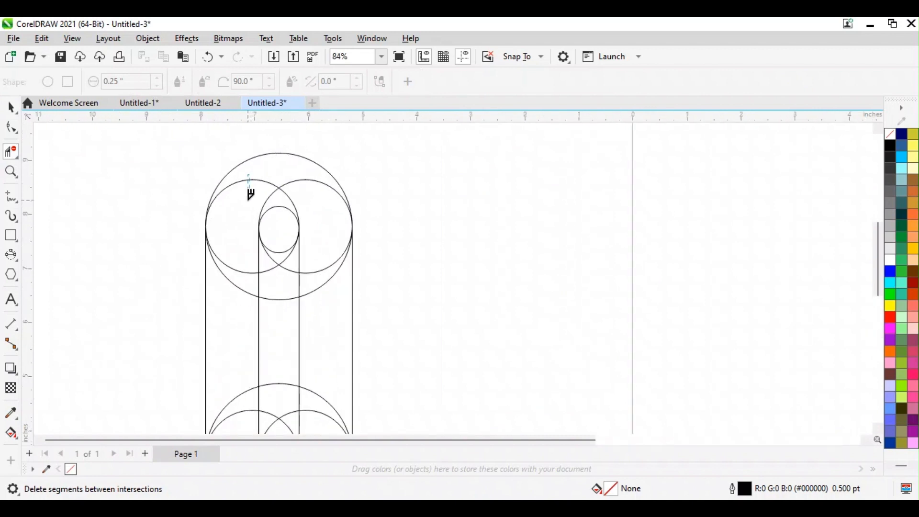
left_click(250, 191)
left_click(227, 265)
left_click(230, 281)
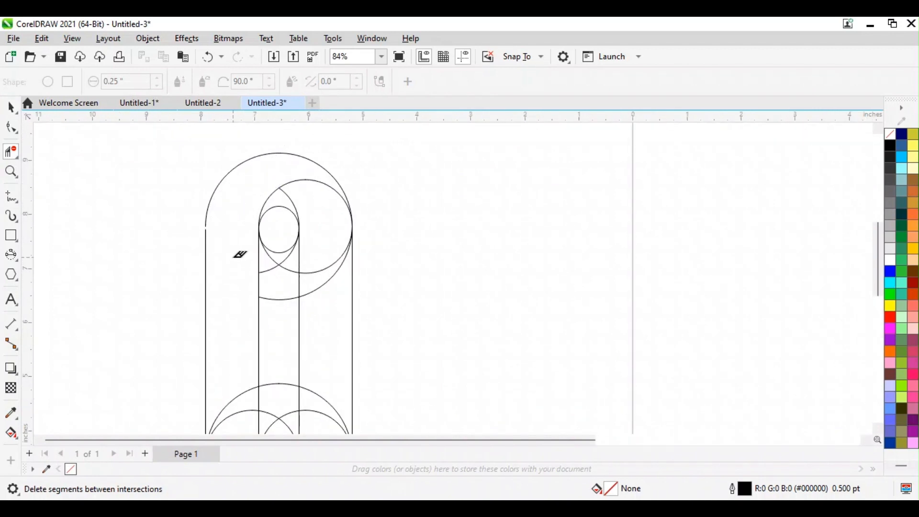
Restore the upper group's lower-left arcs and delete only the left circle's lower arc, keeping the large circle whole
scroll(236, 256, "down", 2)
scroll(215, 257, "up", 4)
key("ctrl+z")
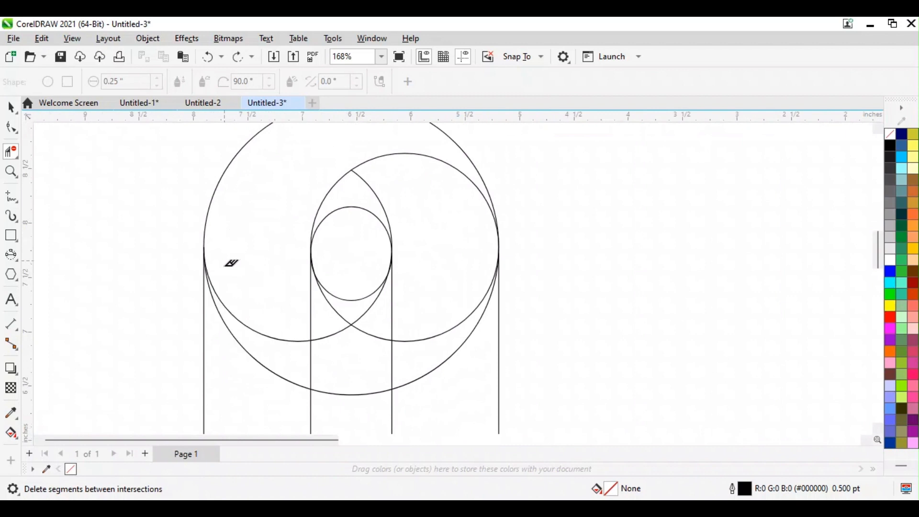
left_click(240, 309)
left_click(232, 325)
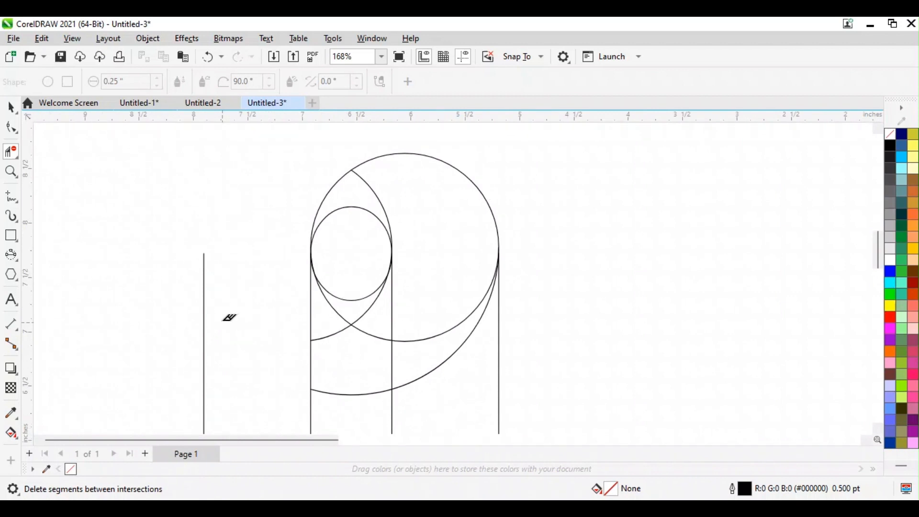
key("ctrl+z")
left_click(266, 363)
key("ctrl+z")
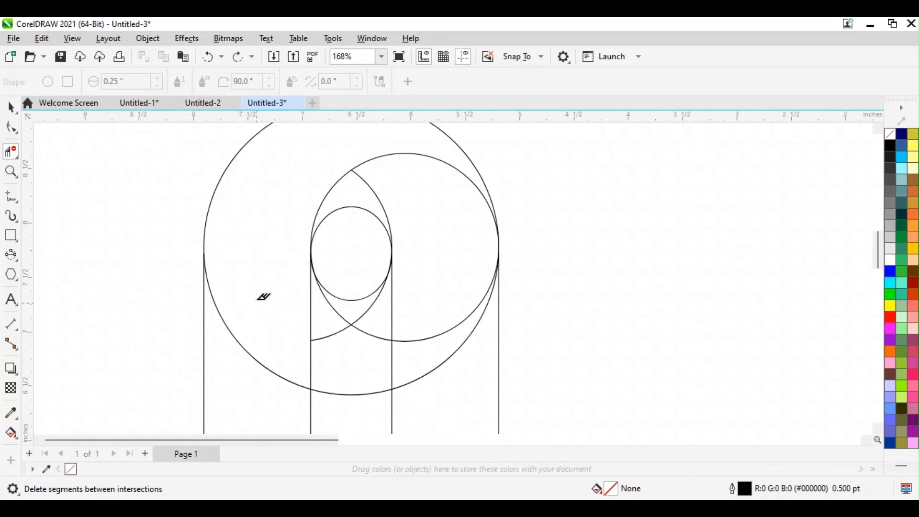
Move the leftmost vertical line up so its top end meets the upper large circle's left quadrant
scroll(245, 278, "down", 1)
scroll(206, 261, "up", 1)
left_click(9, 105)
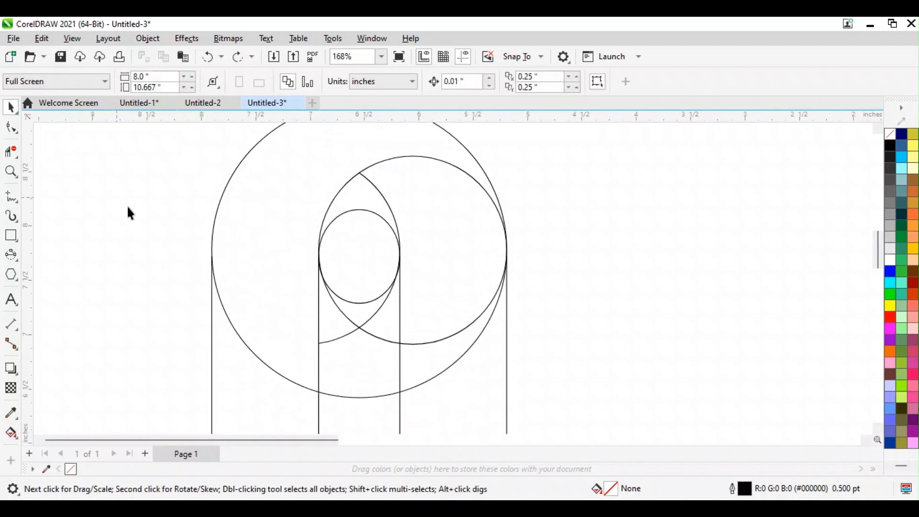
left_click(215, 288)
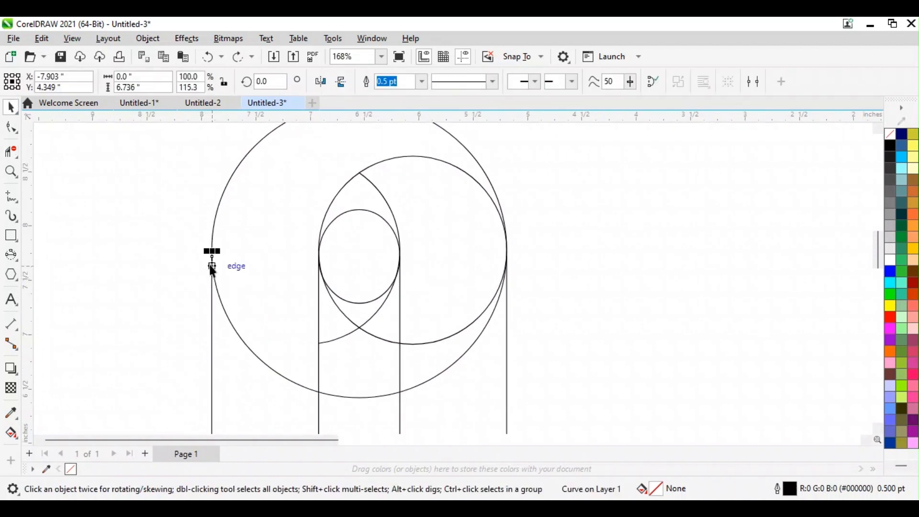
mouse_move(209, 263)
left_mouse_down()
mouse_move(168, 267)
mouse_move(131, 255)
mouse_move(191, 260)
mouse_move(212, 251)
left_mouse_up()
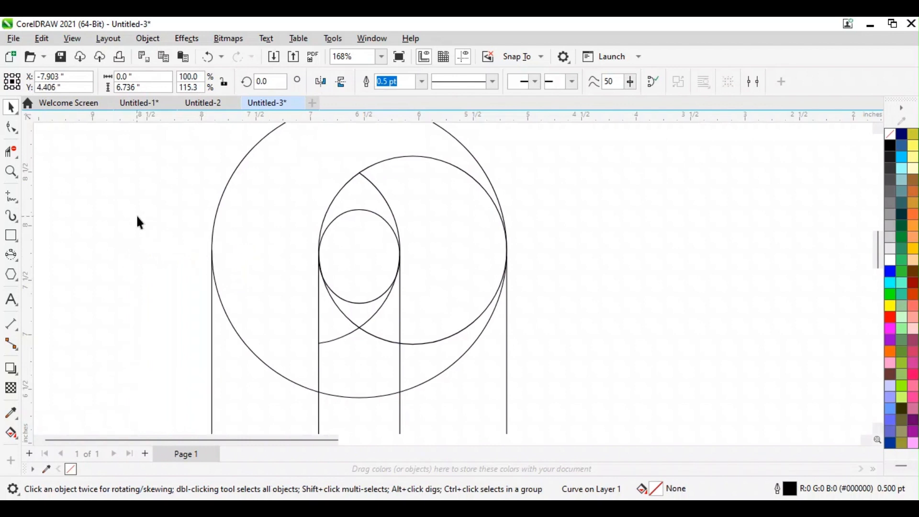
left_click(137, 220)
Delete the upper large circle's lower-left arc, plus the large circle's upper-left arc and left circle's outer arcs in the lower group
left_click(10, 151)
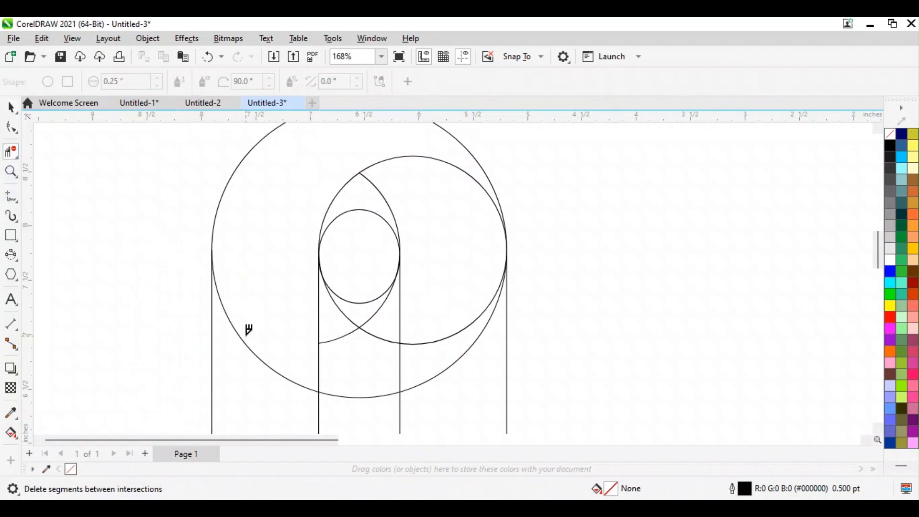
scroll(246, 343, "down", 5)
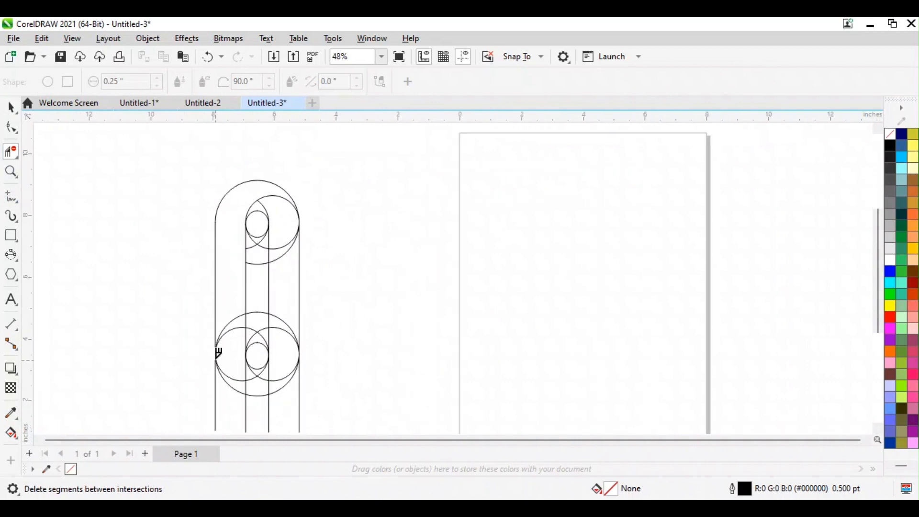
scroll(218, 353, "up", 3)
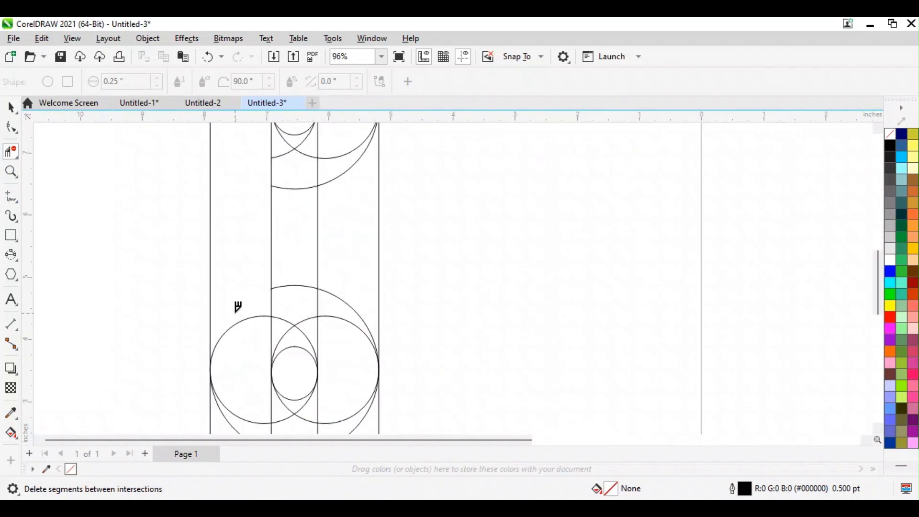
left_click(239, 320)
left_click(244, 417)
Delete the line segments and leftover left-circle arc between the inner circles and the lower large circle's bottom arc
scroll(255, 403, "down", 3)
scroll(255, 393, "up", 4)
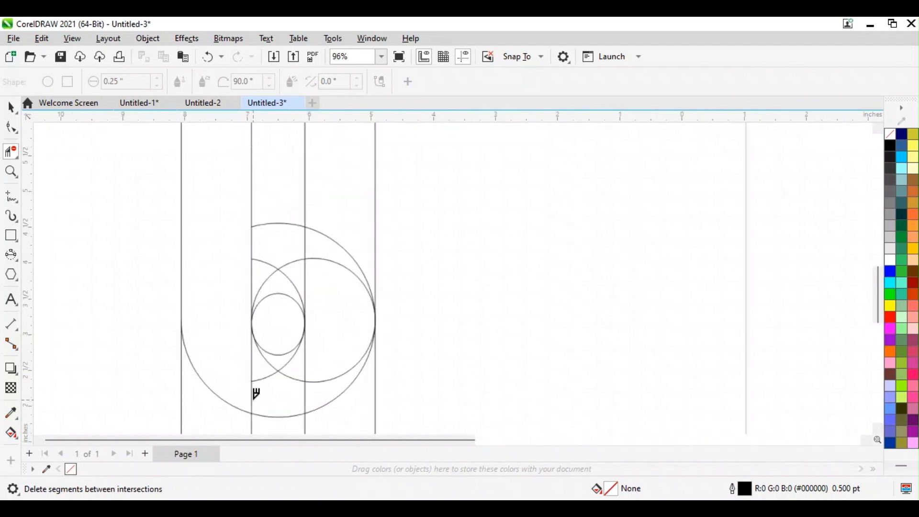
left_click(252, 382)
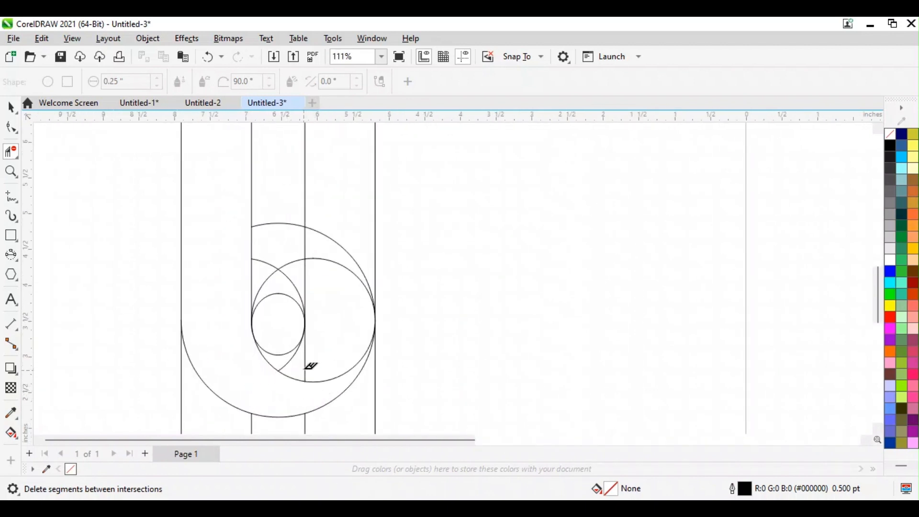
Delete the upper-right arcs of the large circle and the right circle in the lower group
scroll(335, 292, "down", 3)
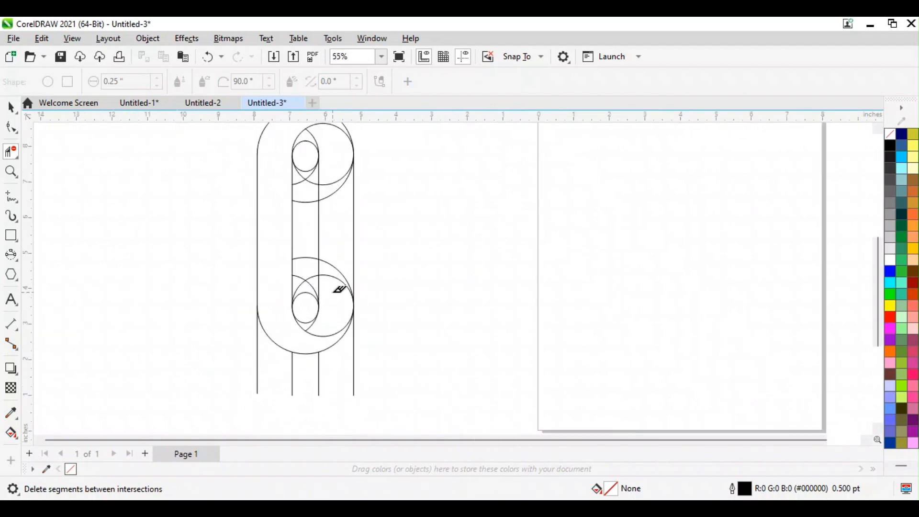
scroll(335, 269, "up", 2)
left_click(344, 289)
left_click(350, 281)
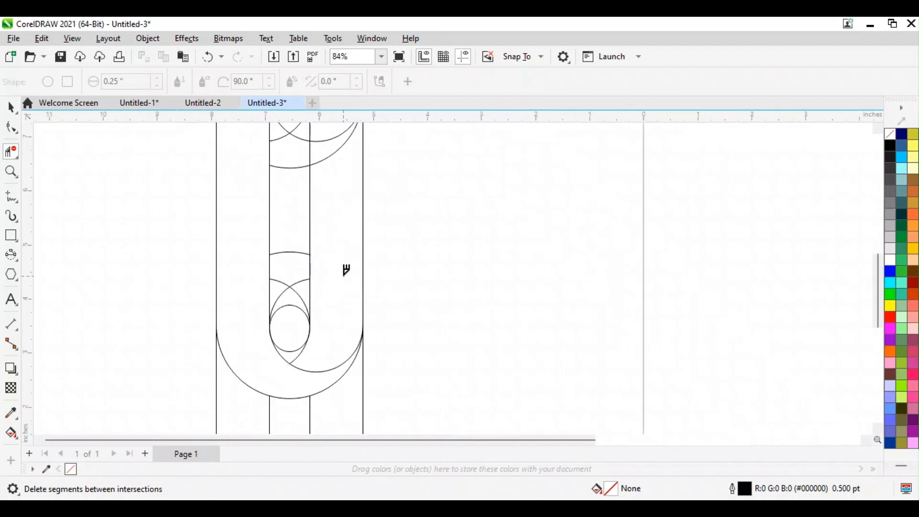
Try to delete the lower-right arcs of the large circle and the right circle in the upper group
scroll(359, 268, "down", 3)
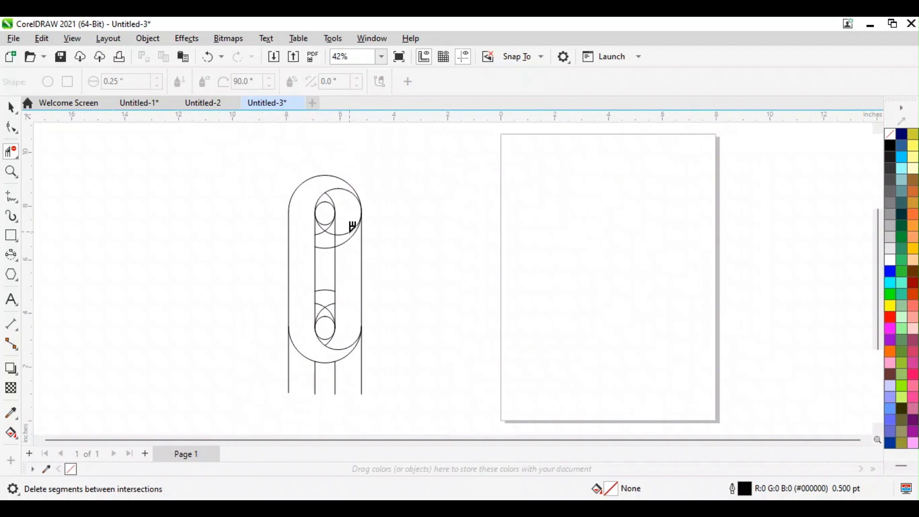
left_click(353, 228)
scroll(359, 223, "up", 3)
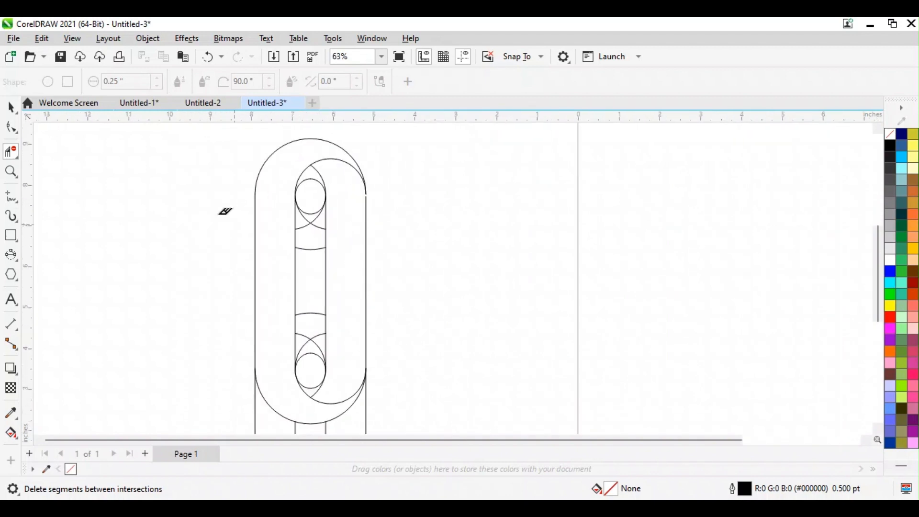
scroll(332, 189, "up", 2)
key("ctrl+z")
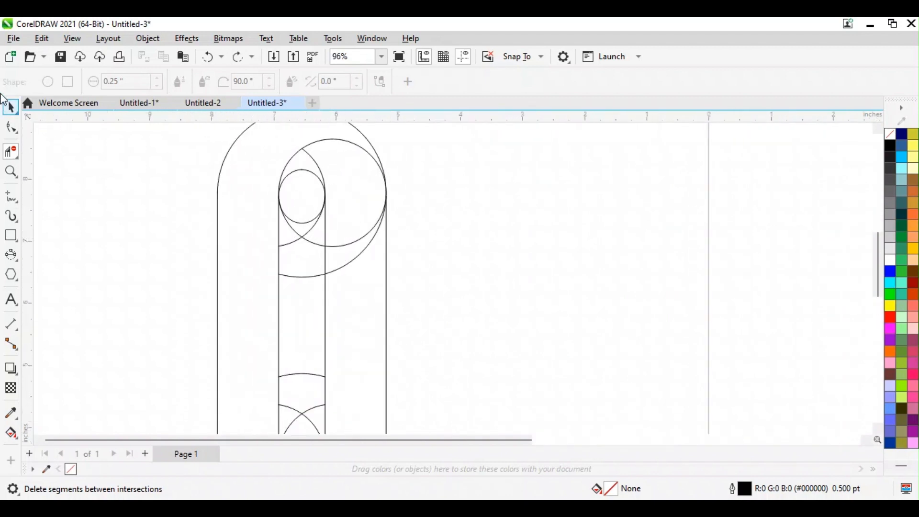
left_click(11, 107)
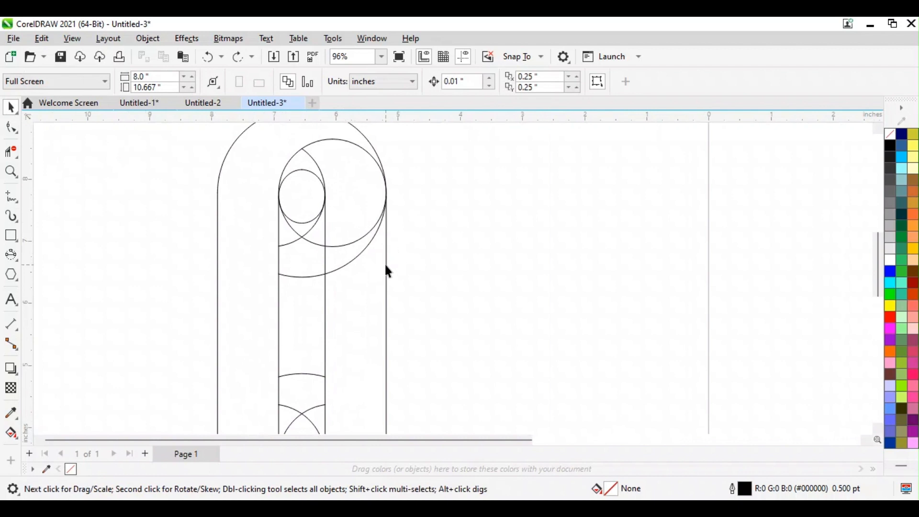
Extend the upper end of the outer right vertical line to the circles and delete both circles' lower-right arcs in the upper group
left_click(386, 265)
mouse_move(387, 199)
left_mouse_down()
mouse_move(422, 203)
mouse_move(387, 194)
left_mouse_up()
left_click(474, 215)
left_click(10, 152)
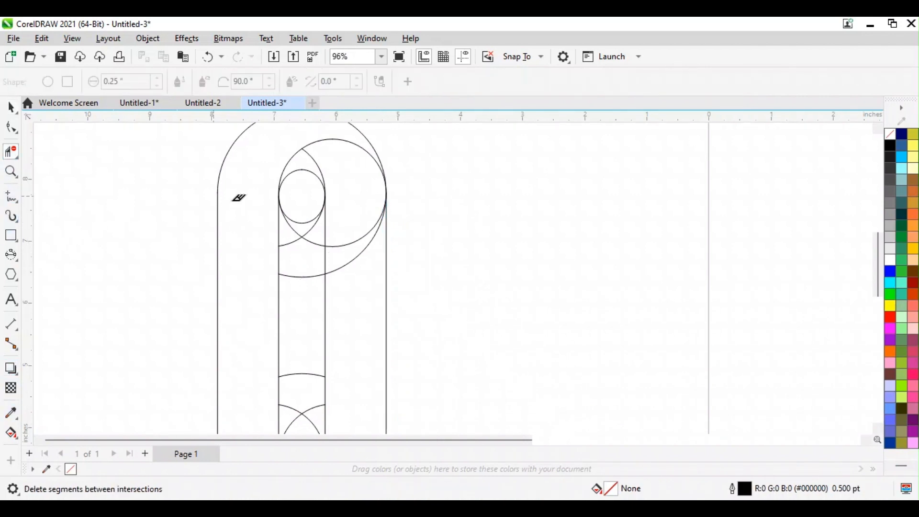
left_click(354, 243)
left_click(366, 247)
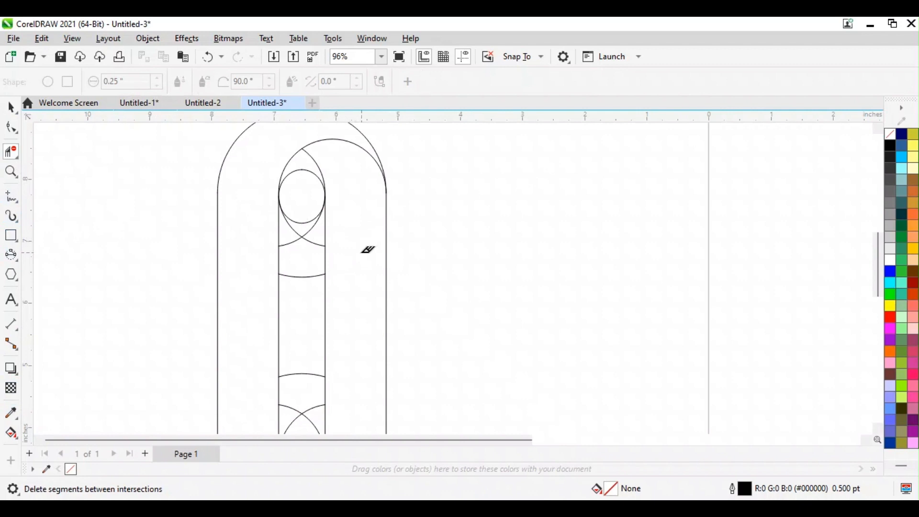
Smart-fill the left C-shaped region and the inner right region of the elongated shape with red (#FF0000)
left_click(11, 107)
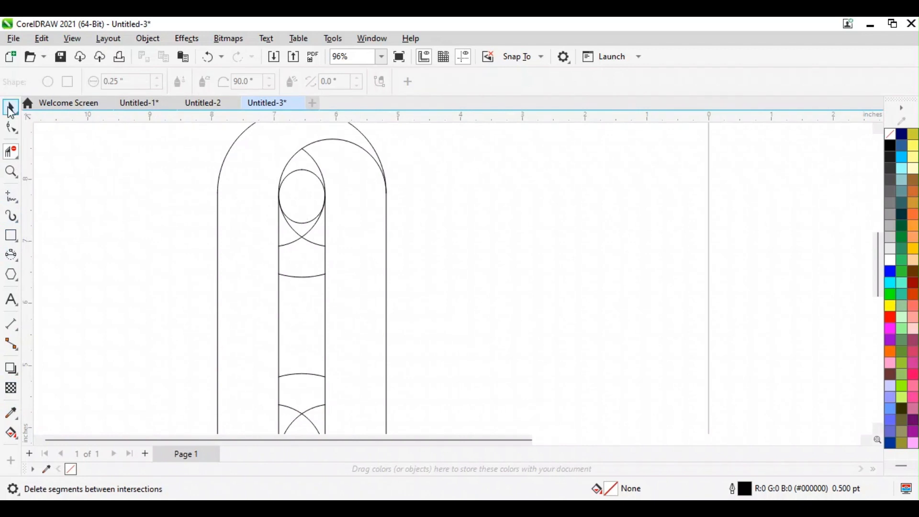
left_click(16, 442)
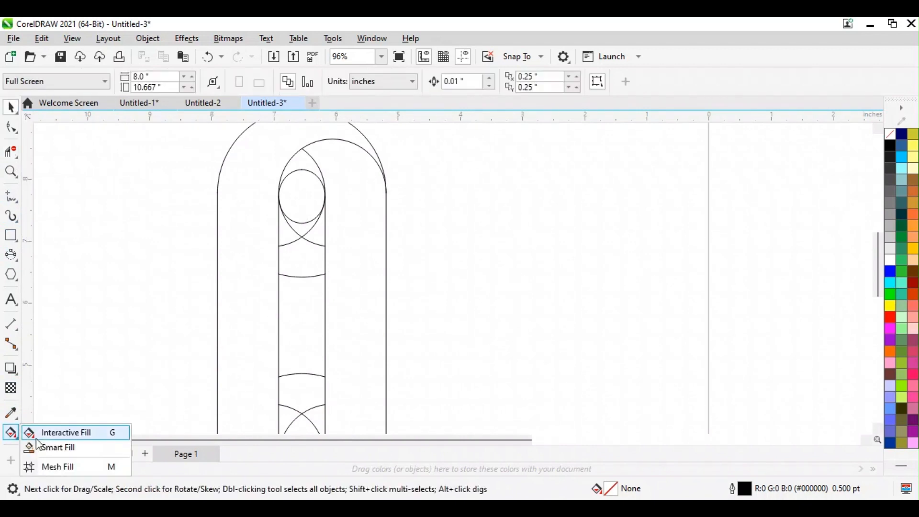
left_click(50, 447)
left_click(252, 243)
scroll(253, 243, "down", 3)
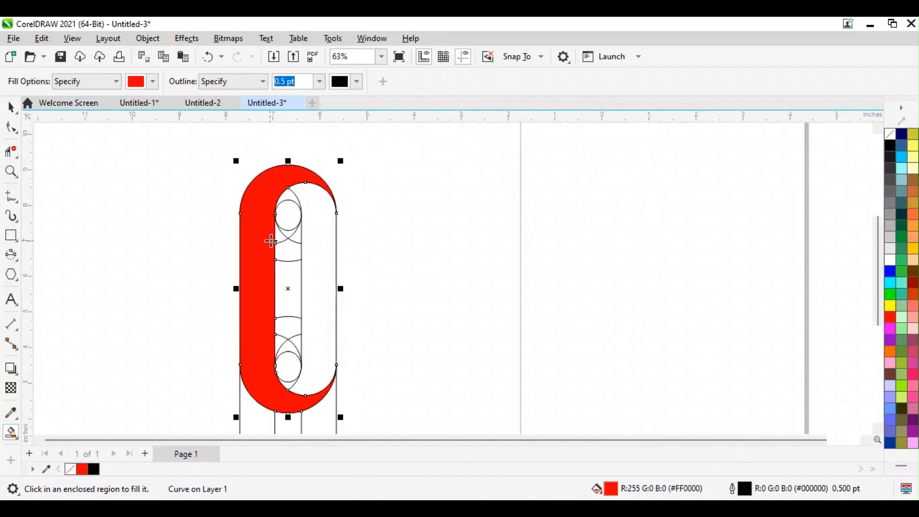
left_click(314, 283)
Select both red filled shapes together and move them to the right, clear of the construction lines
left_click(11, 107)
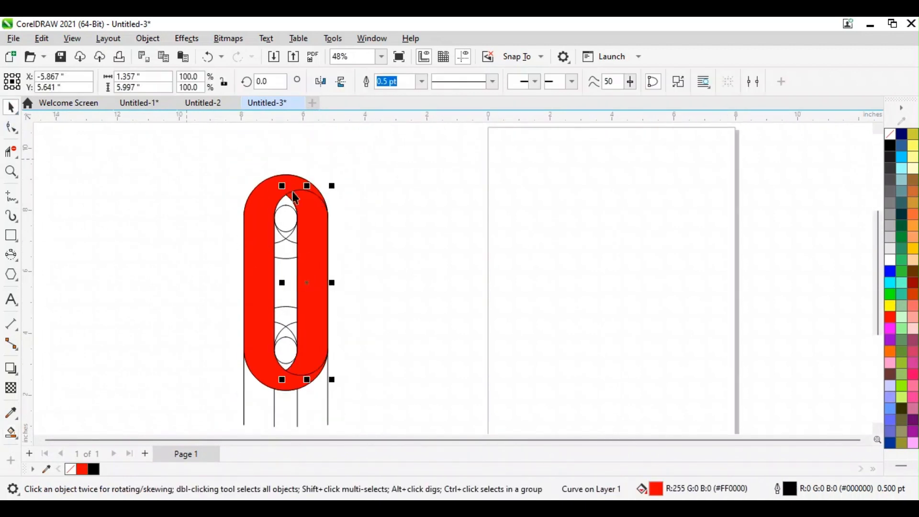
left_click(317, 279, "shift")
left_click(317, 278, "shift")
left_click(260, 278, "shift")
scroll(280, 261, "down", 1)
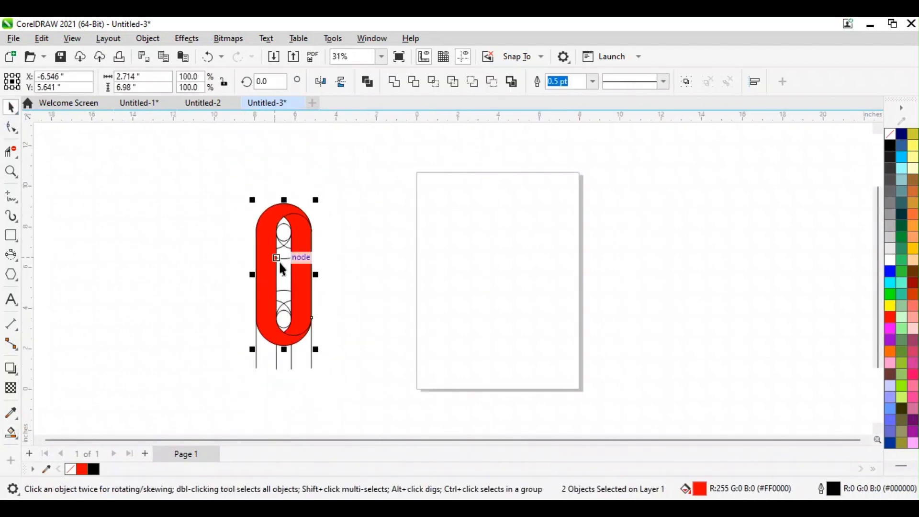
scroll(283, 276, "up", 1)
left_click_drag(284, 273, 405, 271)
Delete all the leftover construction circles and lines beside the red shapes
mouse_move(195, 171)
left_mouse_down()
mouse_move(343, 364)
mouse_move(355, 397)
mouse_move(339, 417)
left_mouse_up()
key("Delete")
key("Delete")
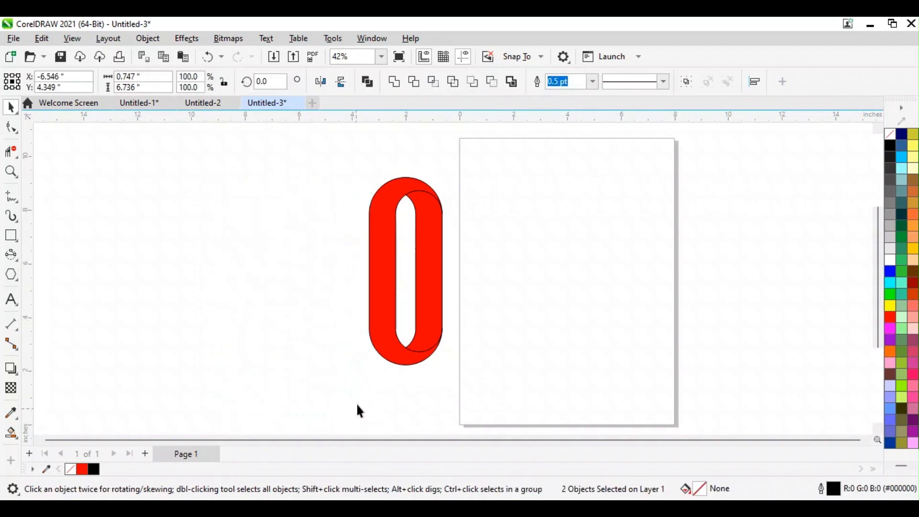
Shorten the two red shapes together from their lower edge to a height of about 6.67 inches
scroll(484, 230, "up", 1)
left_click_drag(368, 238, 477, 420)
left_click_drag(396, 395, 396, 383)
scroll(512, 280, "up", 1)
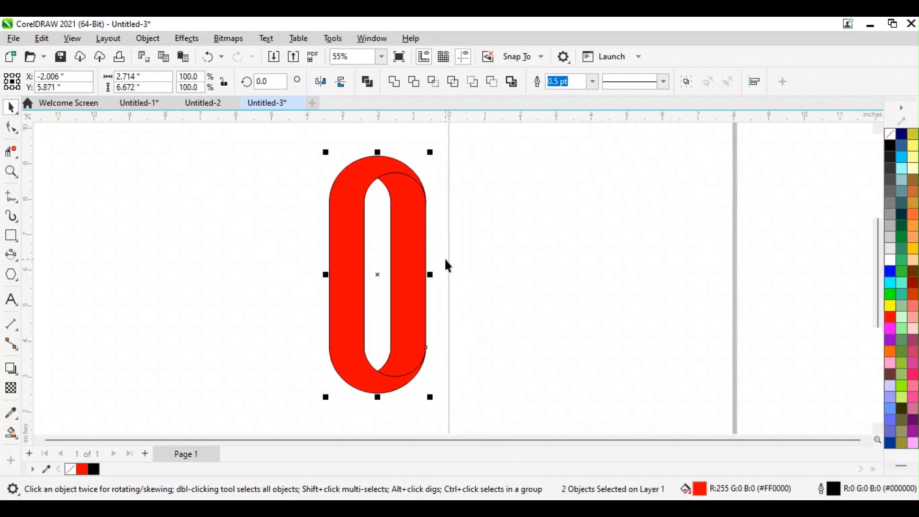
Fill the inner right part of the elongated shape with light gray (#CCCCCC)
left_click(377, 273)
left_click(398, 268)
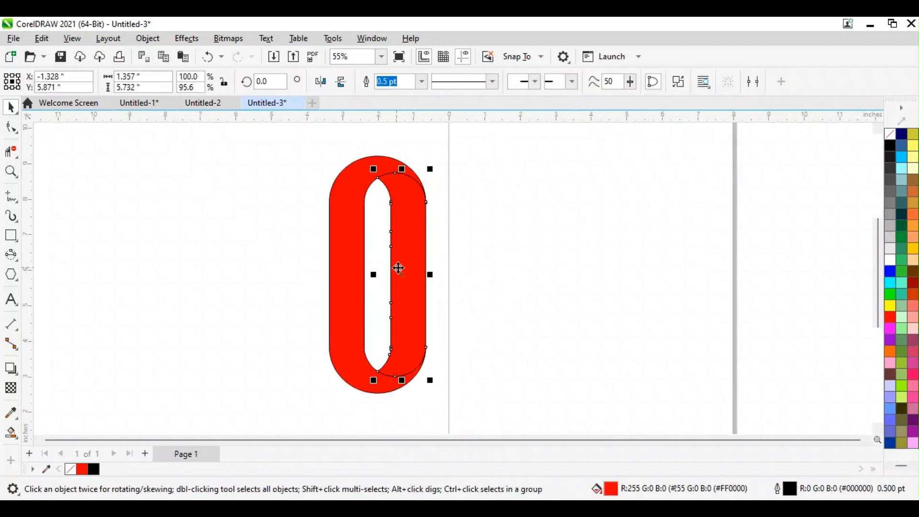
left_click(894, 237)
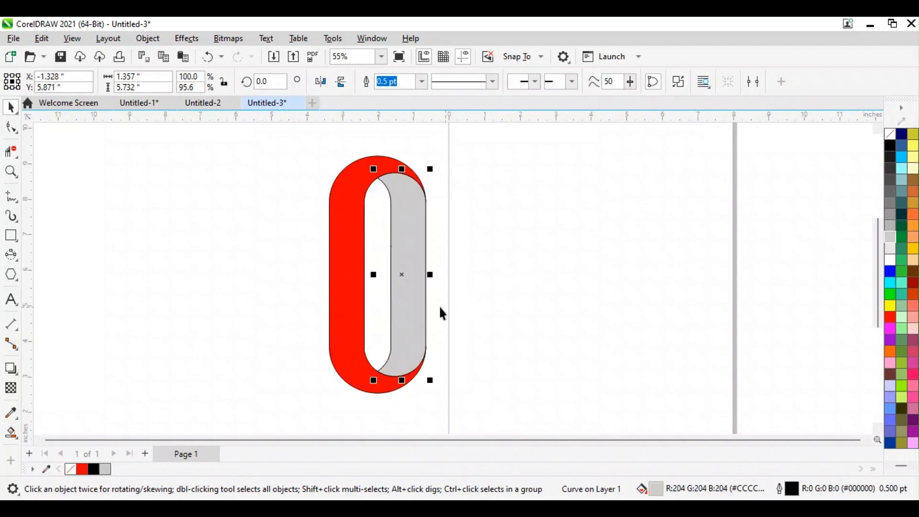
Duplicate the red and gray shape pair horizontally to the right, leaving a narrow gap beside the original
left_click_drag(283, 141, 485, 406)
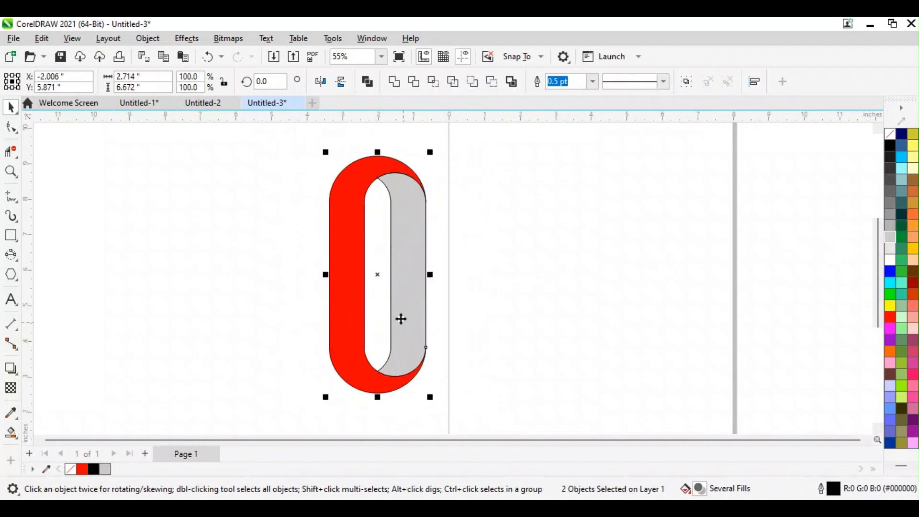
left_click_drag(379, 276, 495, 280)
left_click(617, 280)
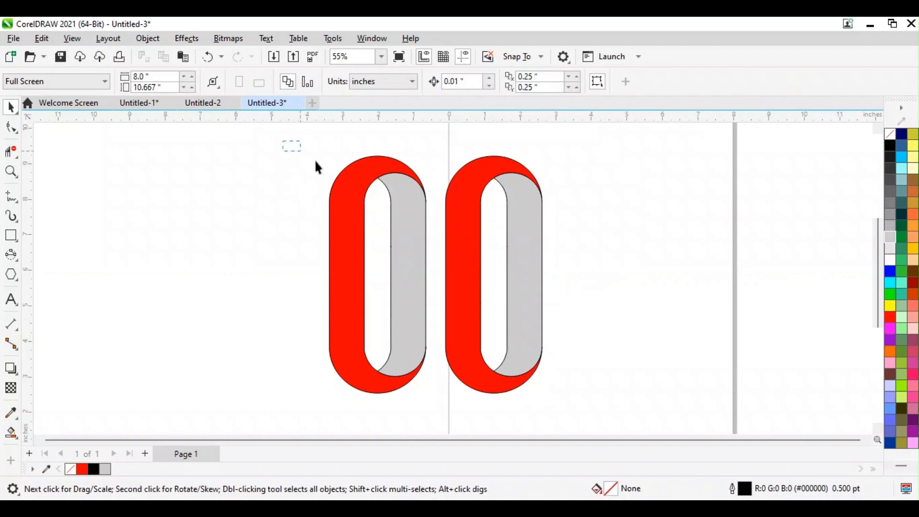
Remove the outlines from all four red and gray shapes
left_click_drag(315, 163, 603, 375)
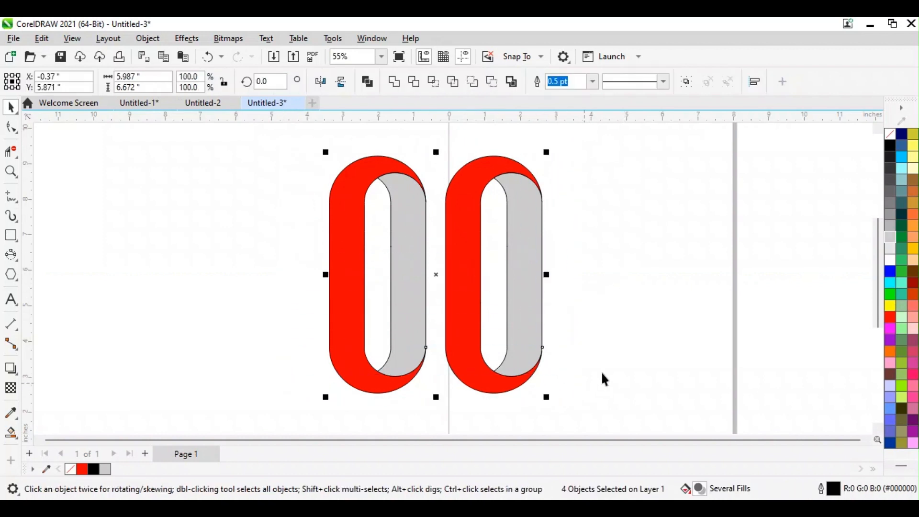
right_click(890, 134)
left_click(631, 306)
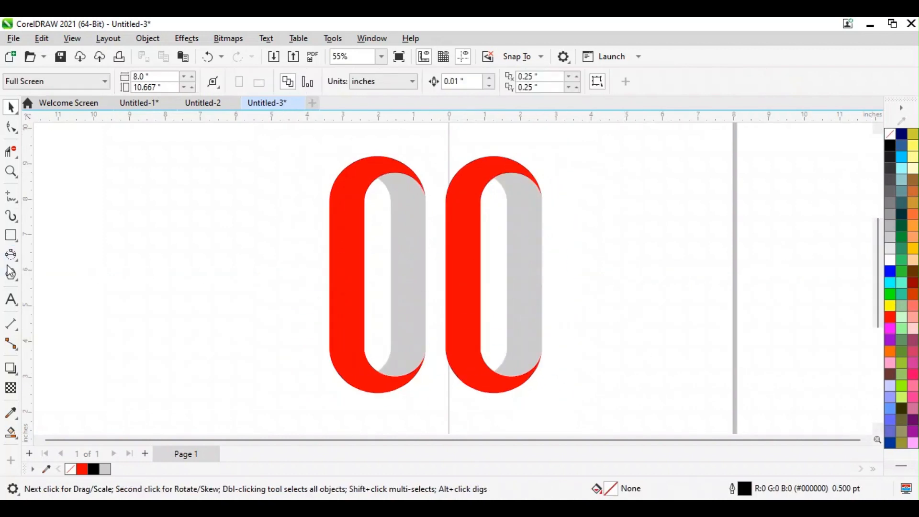
Draw a crossbar rectangle about 3.27 by 0.81 inches between the gray bars' inner edges and nudge it down about 0.32 inches
left_click(11, 235)
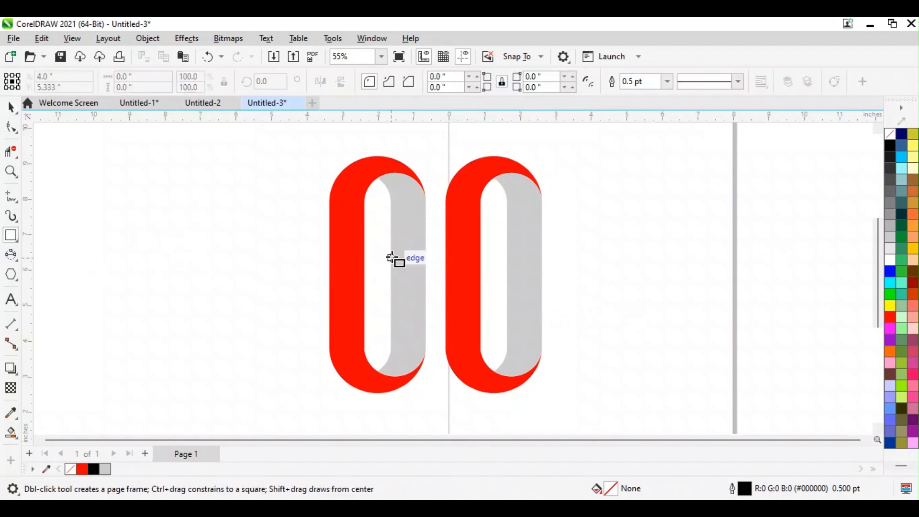
left_click_drag(391, 257, 507, 287)
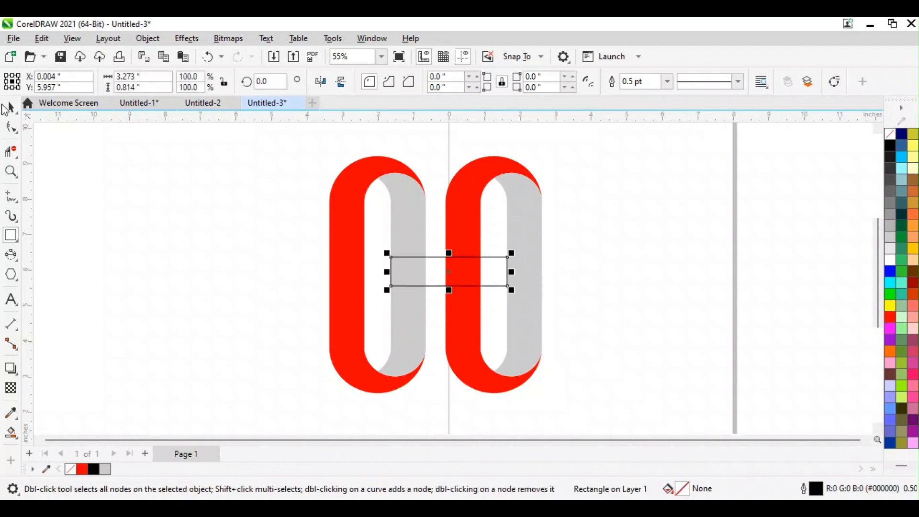
left_click(16, 106)
key("Down")
key("Down")
key("Down")
key("Down")
key("Down")
key("Down")
key("Down")
key("Down")
key("Down")
key("Down")
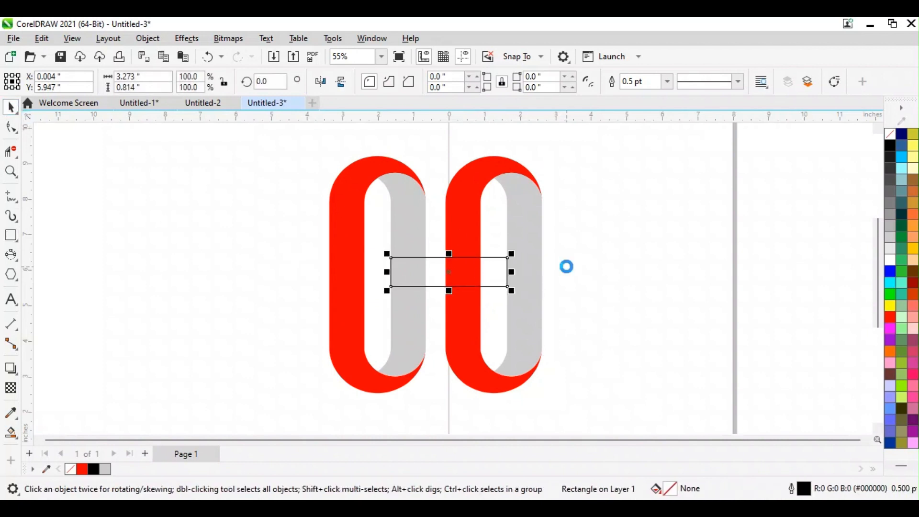
key("Down")
key("Down")
key("Down")
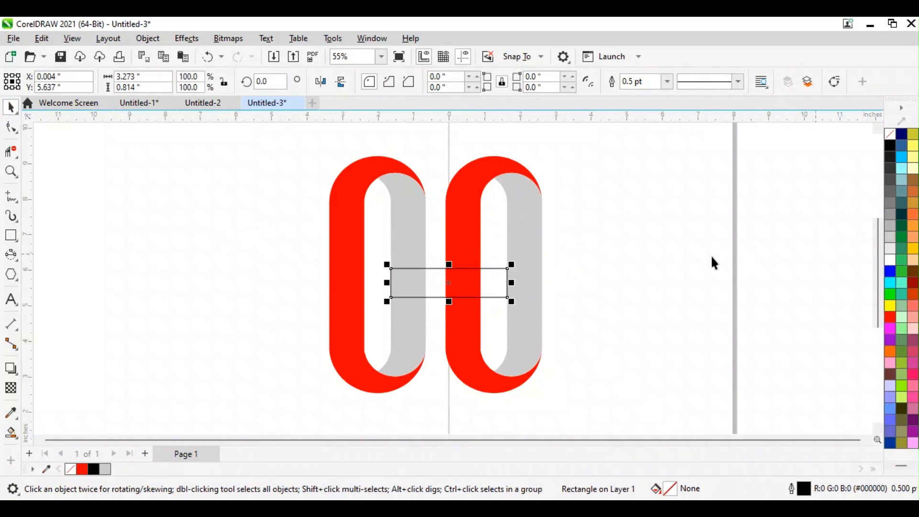
left_click(580, 296)
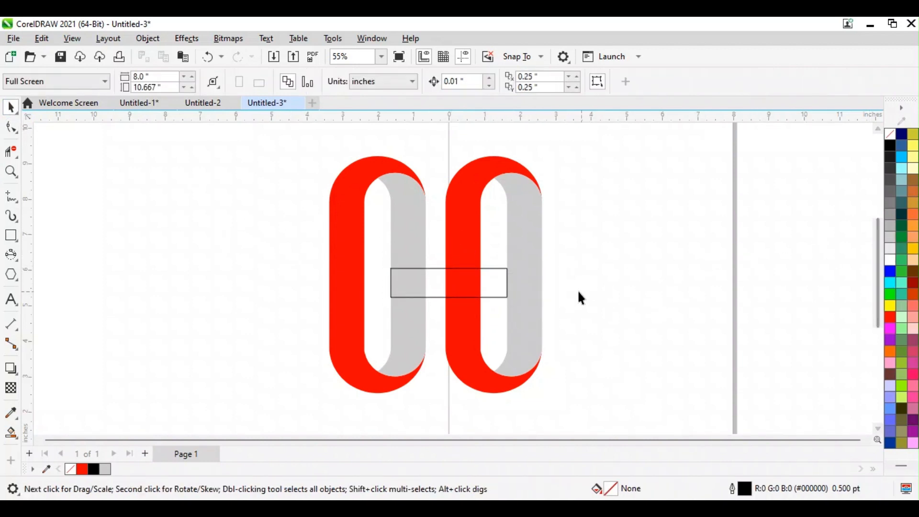
Fill the crossbar rectangle with light gray (#CCCCCC) and remove its outline
left_click(488, 285)
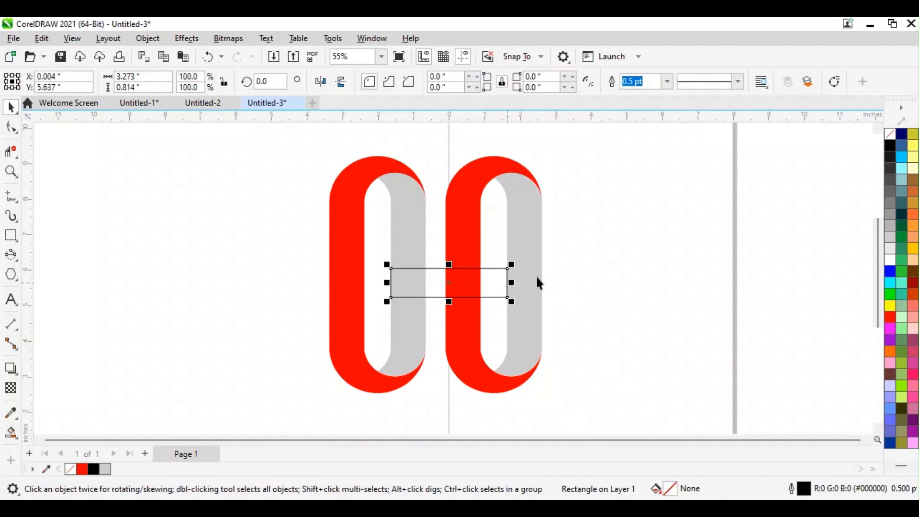
left_click(892, 235)
left_click(689, 283)
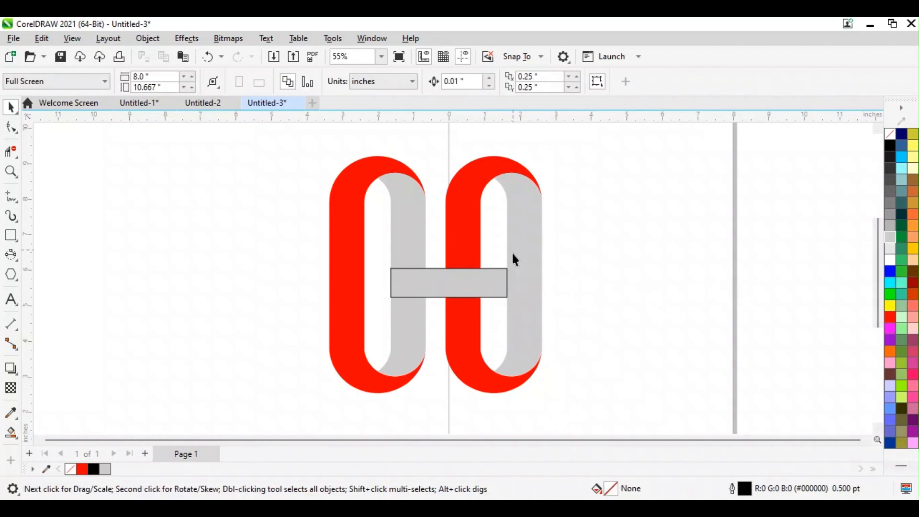
left_click(487, 286)
right_click(890, 134)
left_click(766, 215)
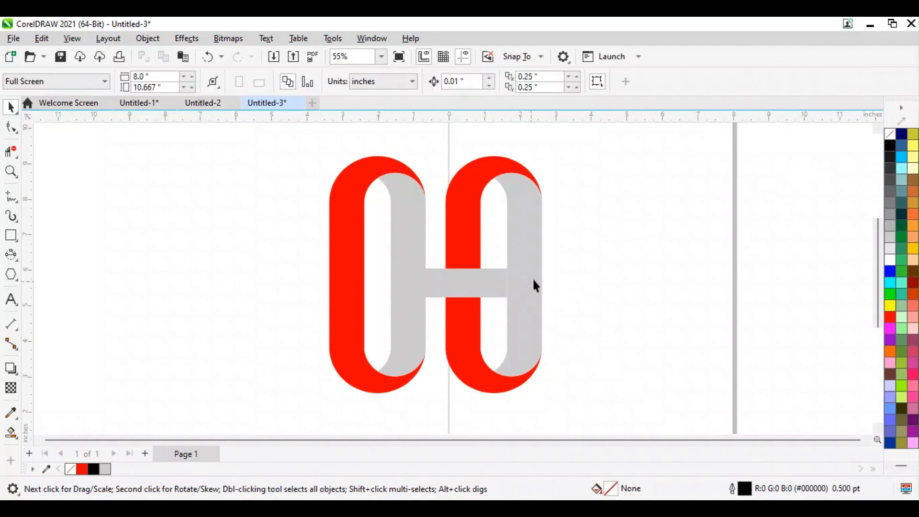
Widen the gray crossbar to about 3.47 inches so its right end overlaps the right gray bar
left_click(532, 279)
left_click(560, 277)
left_click(497, 291)
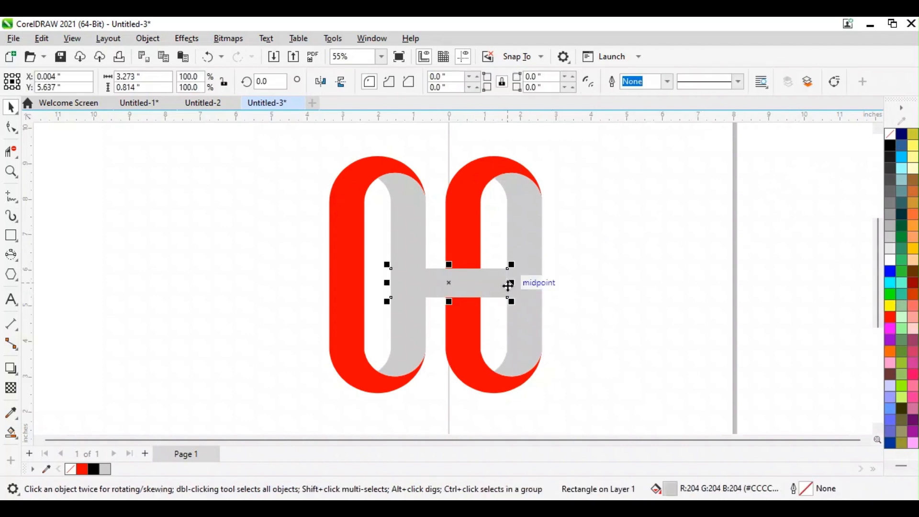
left_click_drag(506, 286, 518, 286)
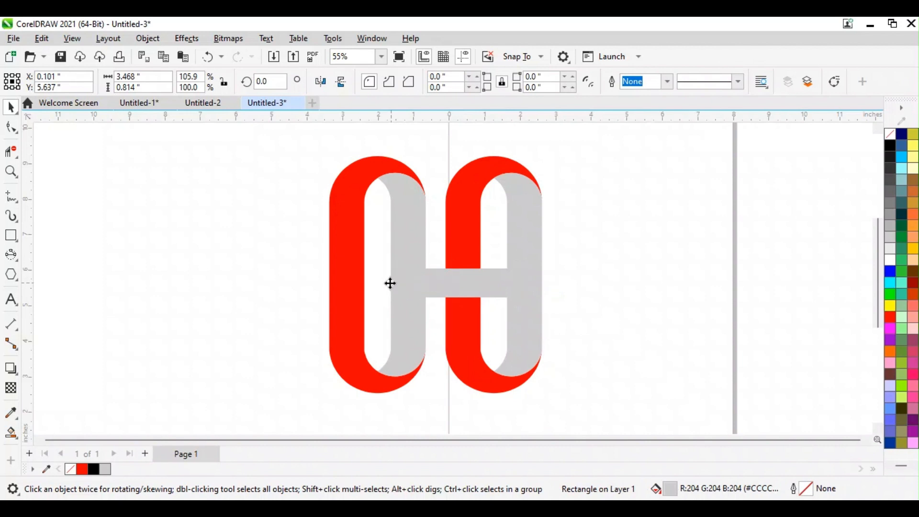
Place a copy of the gray crossbar slightly higher, with its left end on the left red bar's inner edge
left_click_drag(390, 283, 365, 262)
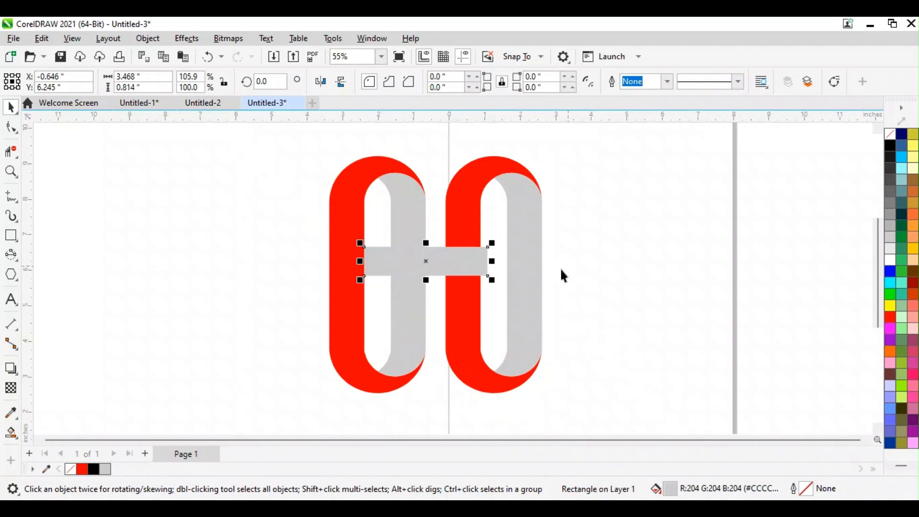
key("ctrl+z")
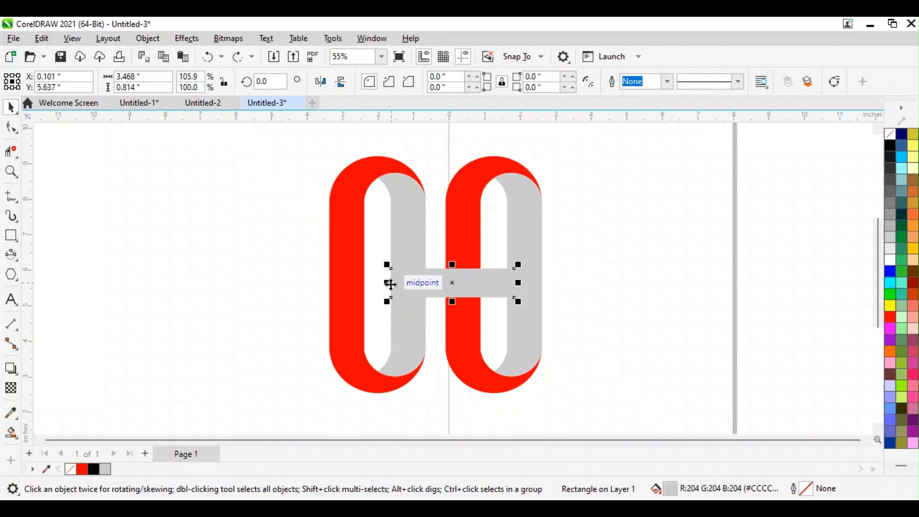
left_click_drag(391, 284, 364, 268)
left_click(570, 282)
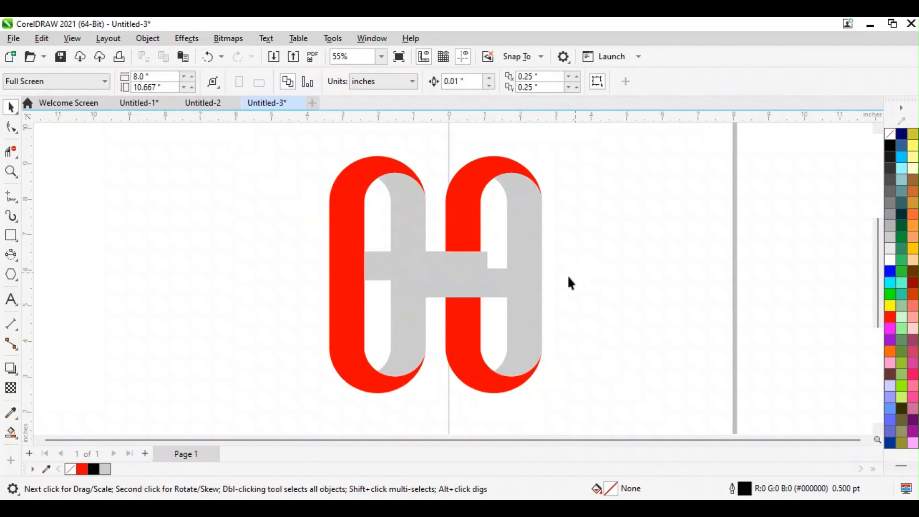
Fill the upper crossbar copy with red
left_click(469, 271)
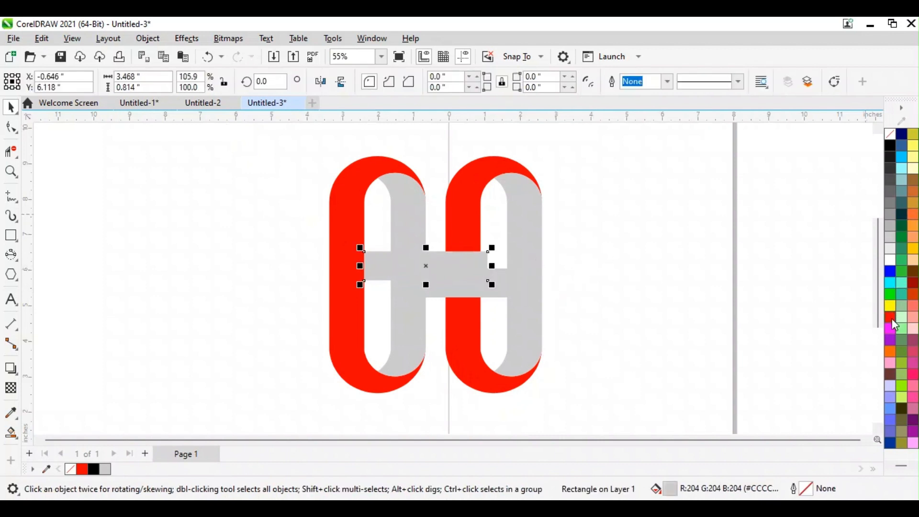
left_click(893, 320)
left_click(570, 298)
Weld the two gray bars and the gray crossbar into a single shape
left_click(528, 275)
left_click(492, 284, "shift")
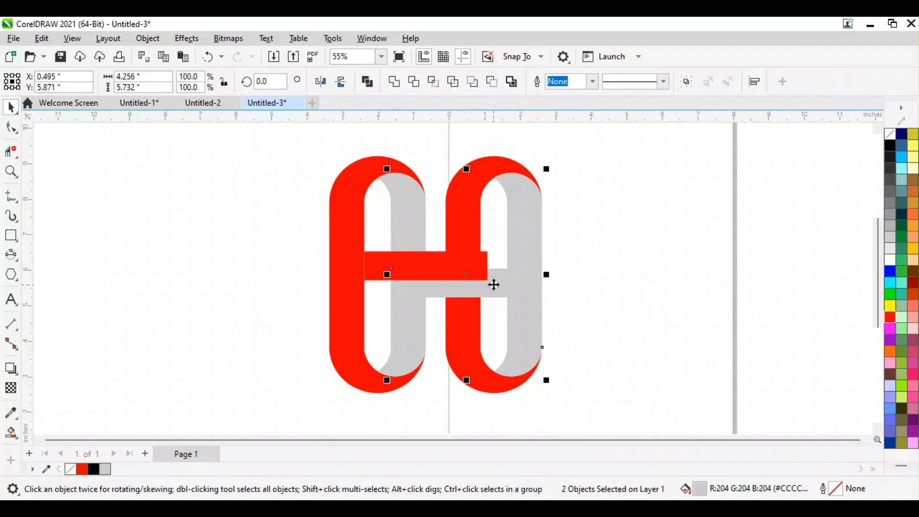
left_click(416, 315, "shift")
left_click(394, 81)
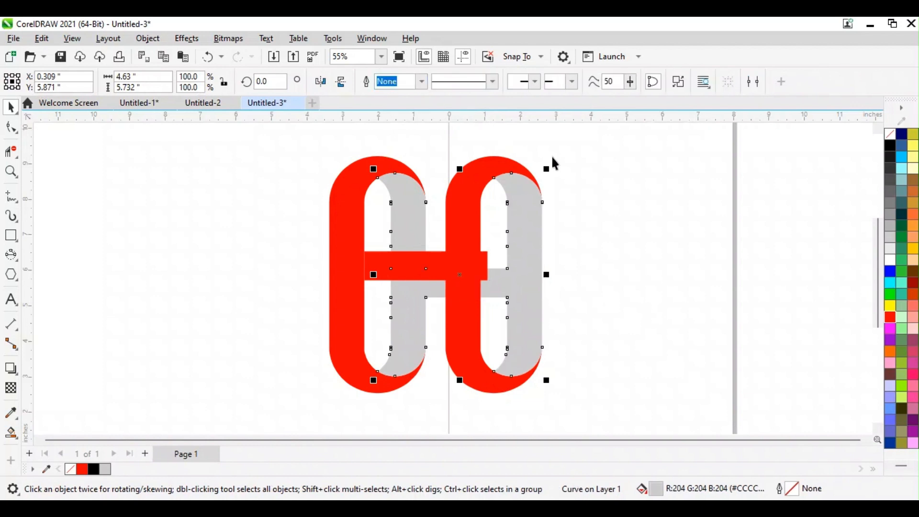
left_click(576, 224)
Extend the red crossbar's left end into the left red bar and align its right end with the right red bar's inner edge
scroll(390, 277, "up", 1)
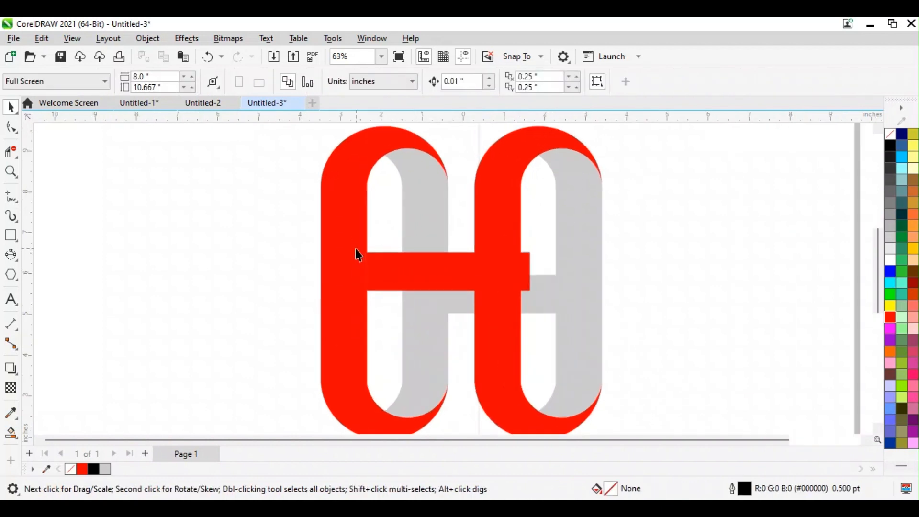
left_click(369, 263)
left_click_drag(363, 273, 353, 273)
left_click(277, 263)
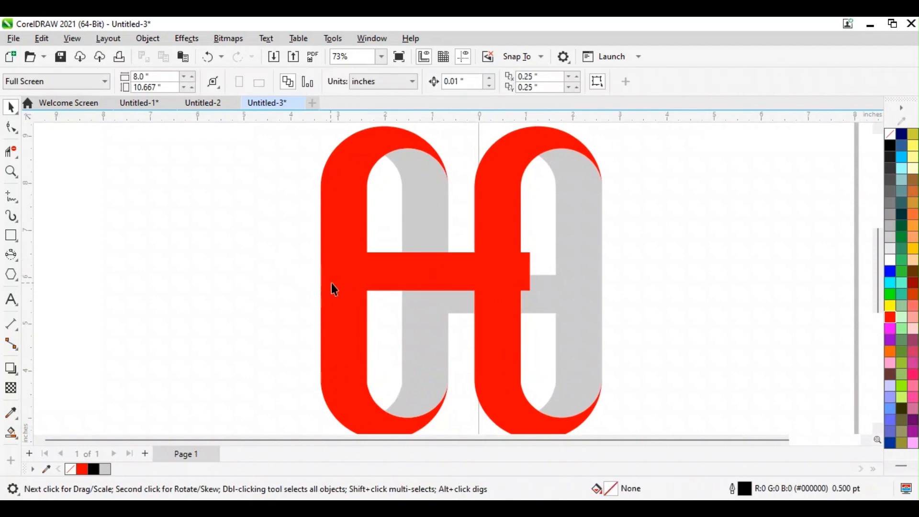
left_click(529, 271)
left_click_drag(531, 271, 525, 277)
left_click(648, 270)
Weld the two red bars and the red crossbar into a single shape
left_click(490, 246)
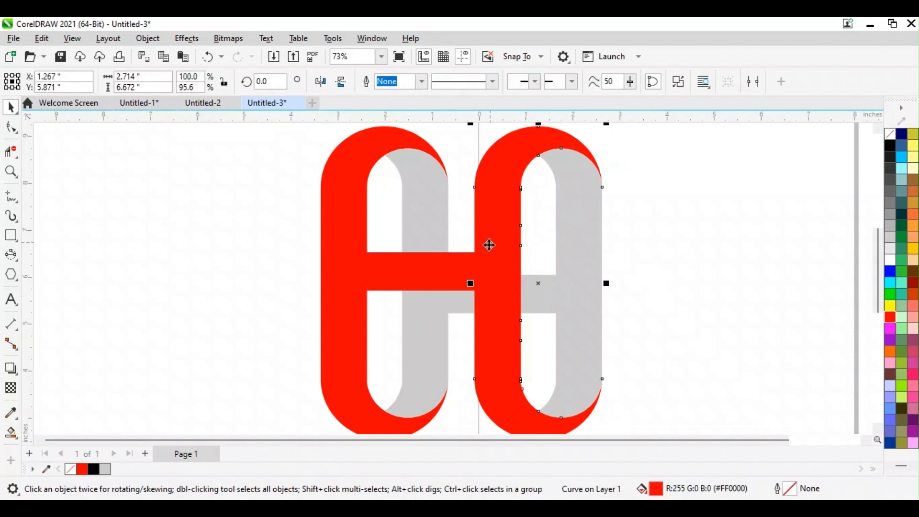
left_click(656, 281)
left_click(496, 261)
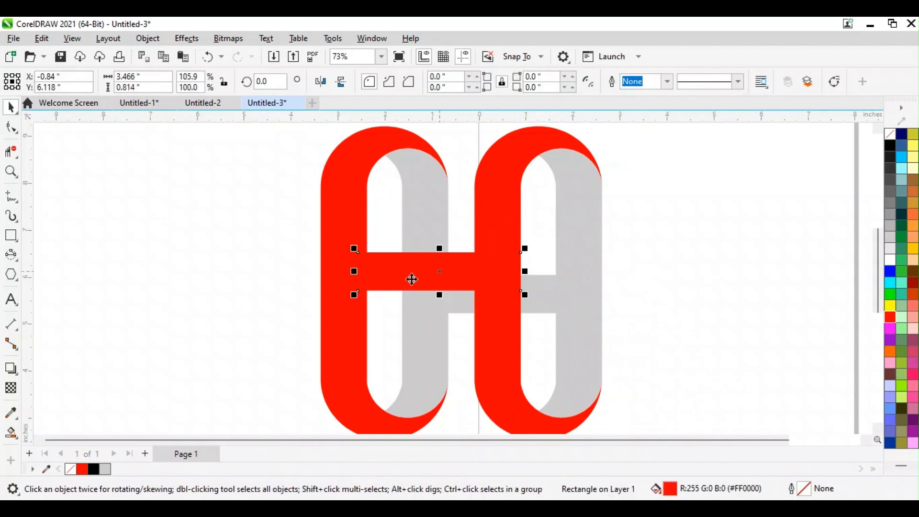
left_click(489, 203, "shift")
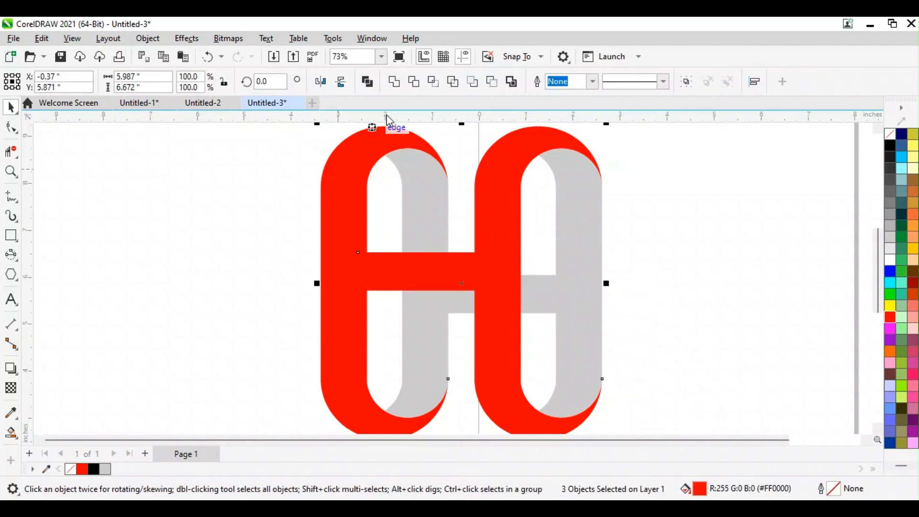
left_click(394, 81)
left_click(667, 206)
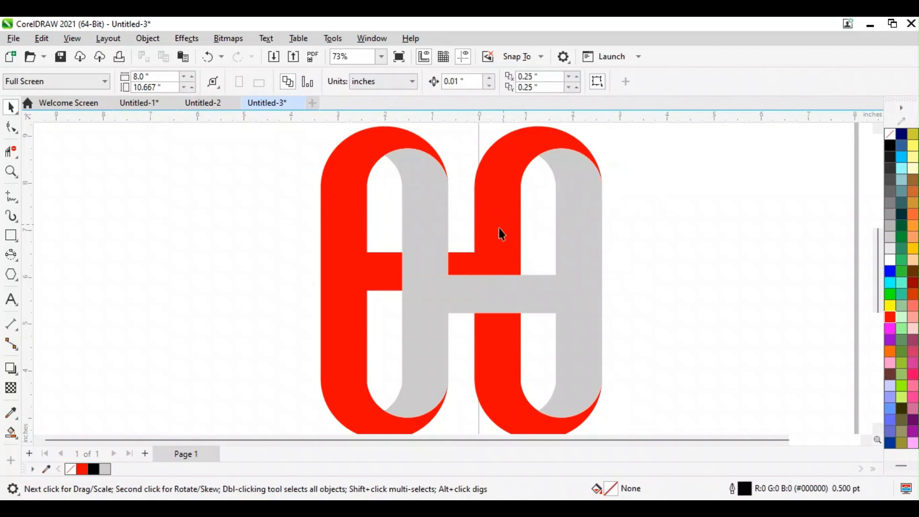
Bring the welded red shape to the front of the page, above the gray shape
left_click(499, 229)
right_click(500, 230)
mouse_move(546, 221)
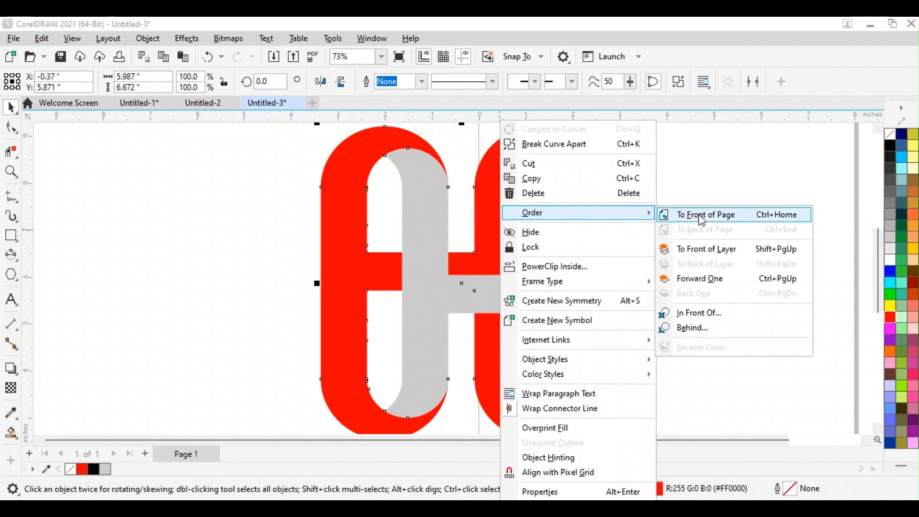
left_click(666, 214)
left_click(667, 234)
scroll(574, 287, "down", 2)
scroll(575, 290, "up", 1)
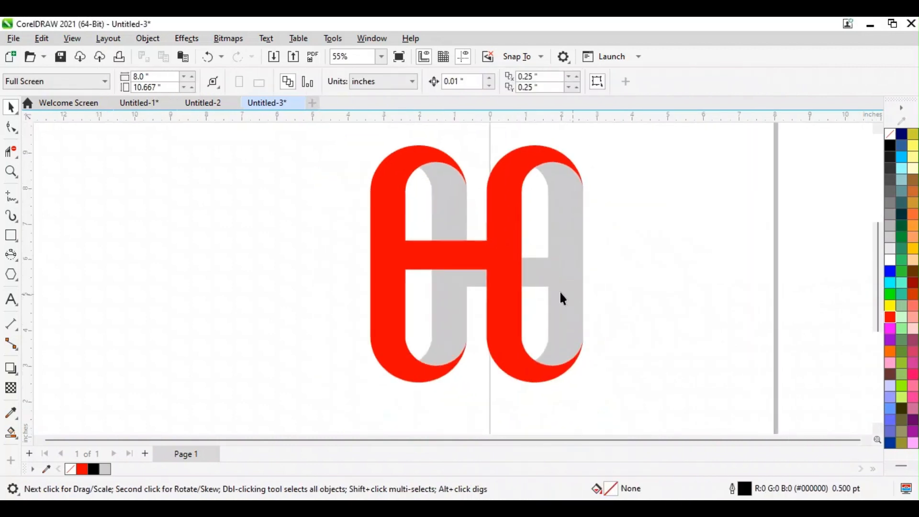
left_click(512, 267)
left_click(682, 268)
Apply a vertical linear fountain fill to the red shape, running from the top of the left loop to its bottom
left_click(20, 438)
left_click(62, 432)
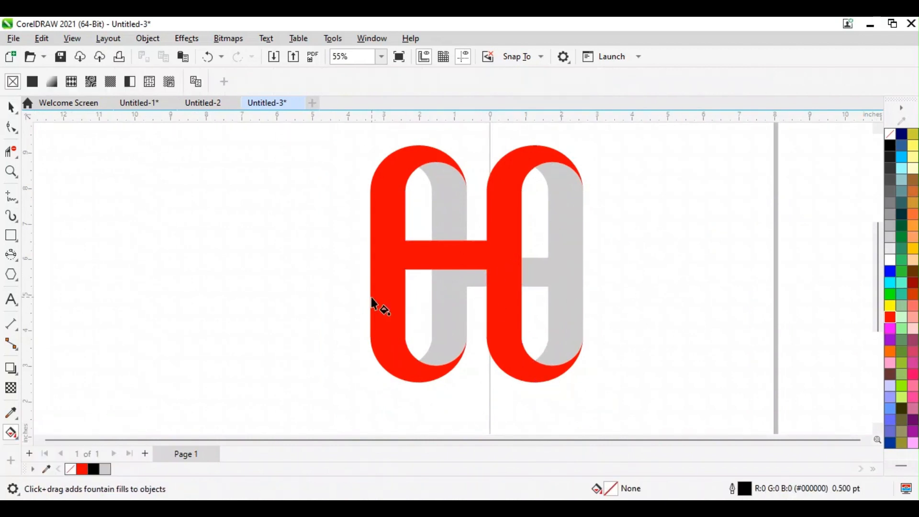
left_click(395, 191)
left_click_drag(420, 151, 419, 382)
Set the gradient's top color to cyan and its bottom color to dark violet-blue #330099
left_click(419, 146)
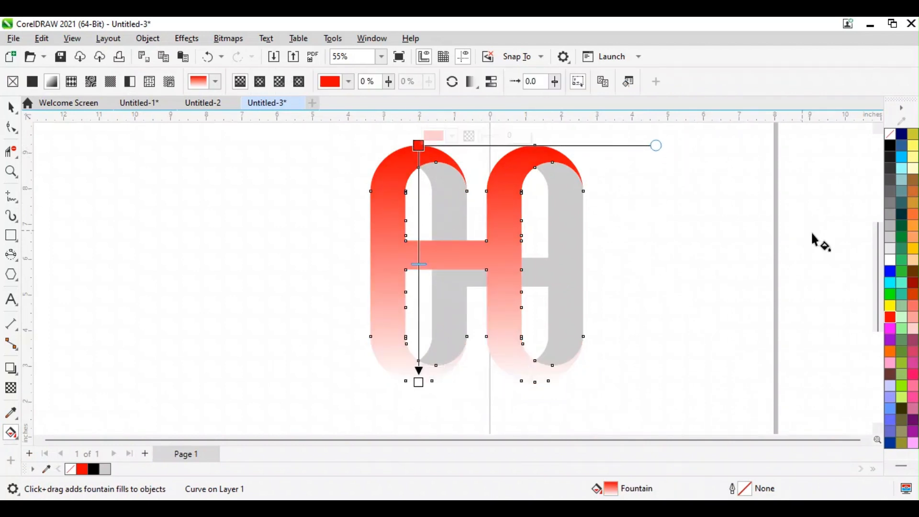
left_click(891, 285)
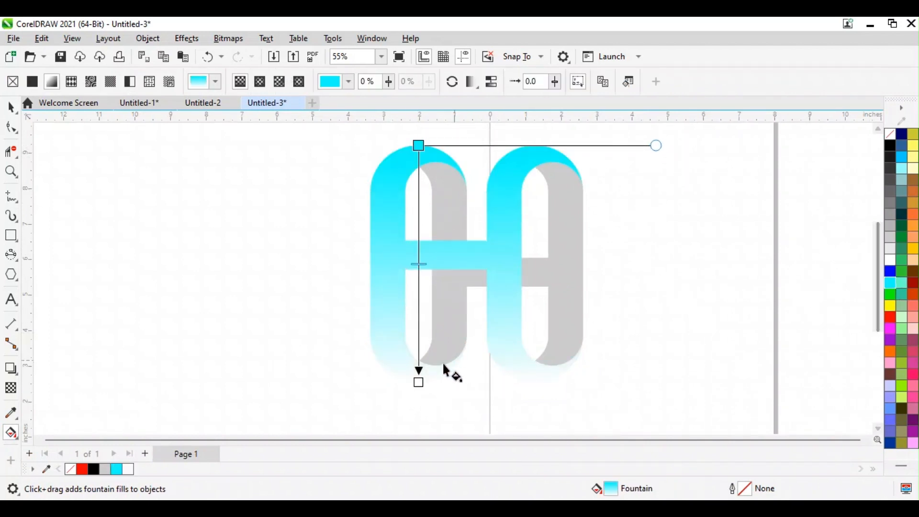
left_click(419, 382)
scroll(918, 314, "down", 1)
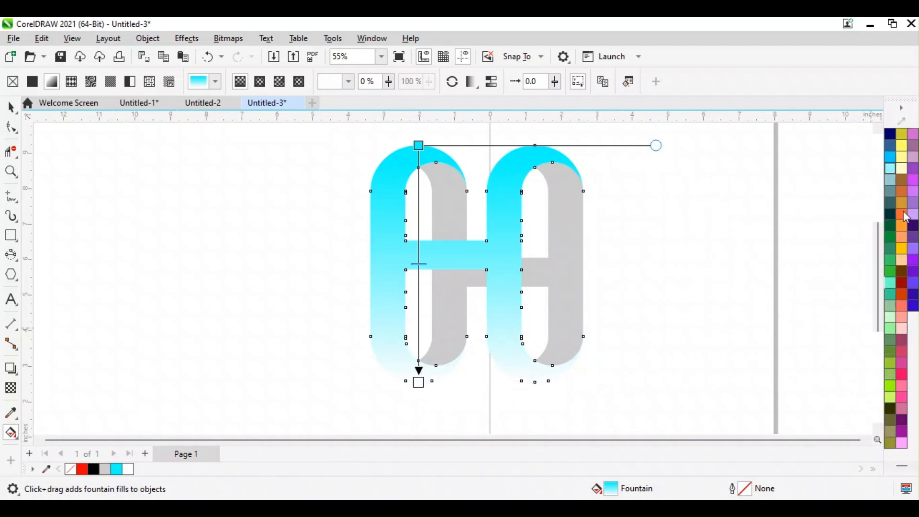
left_click(914, 302)
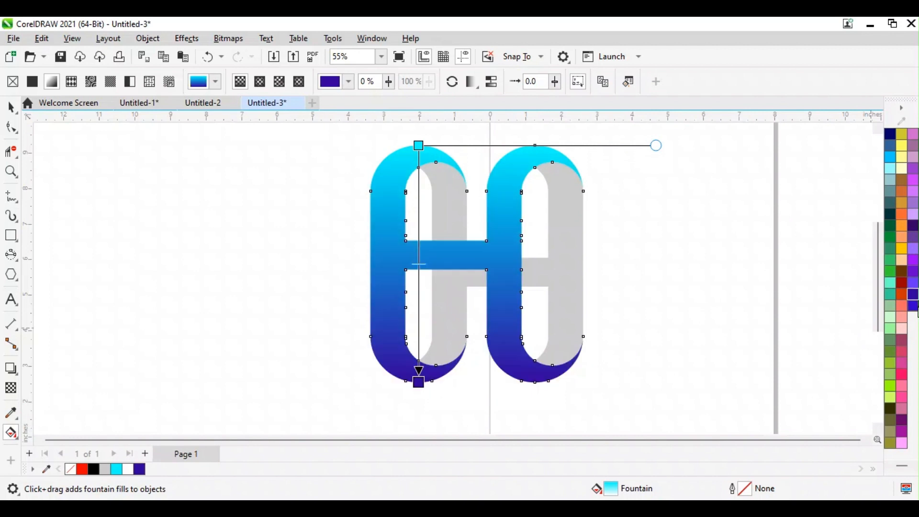
Darken the gradient's bottom color to near-black violet #0F012B in the RGB color picker
left_click(418, 382)
left_click(452, 373)
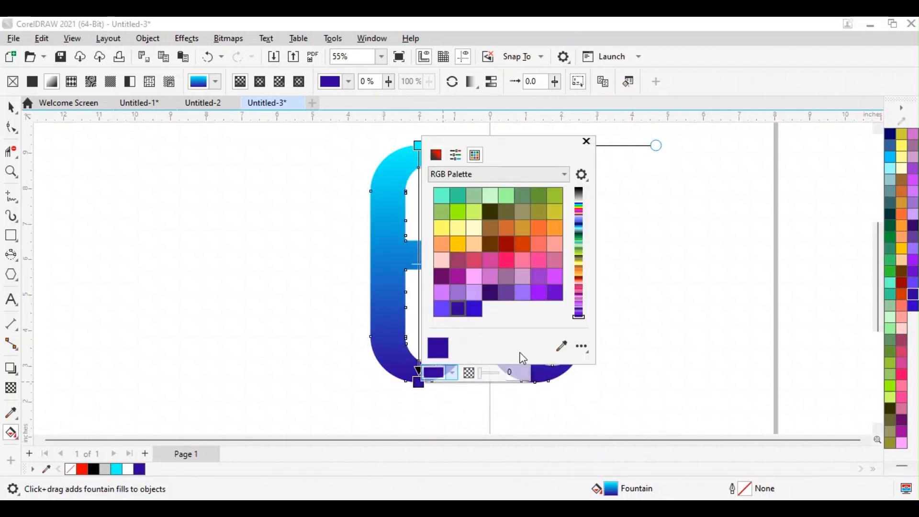
left_click(436, 154)
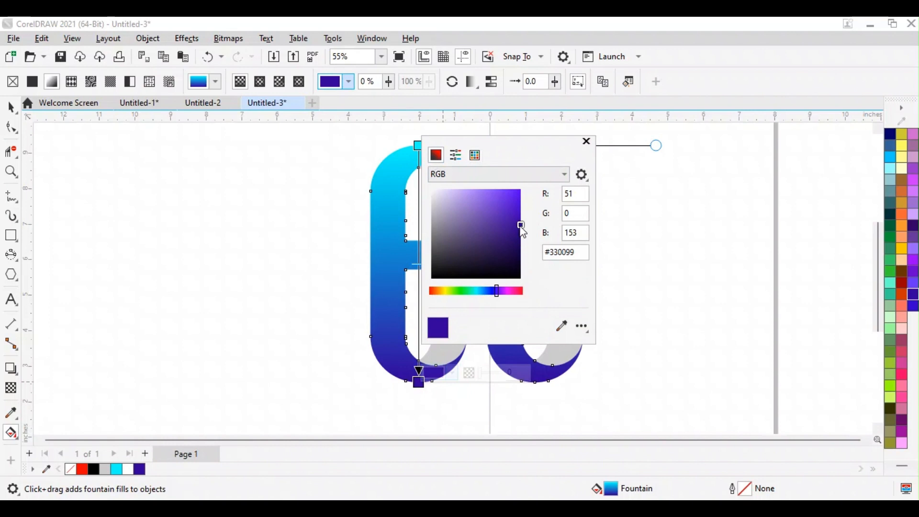
left_click_drag(520, 223, 519, 264)
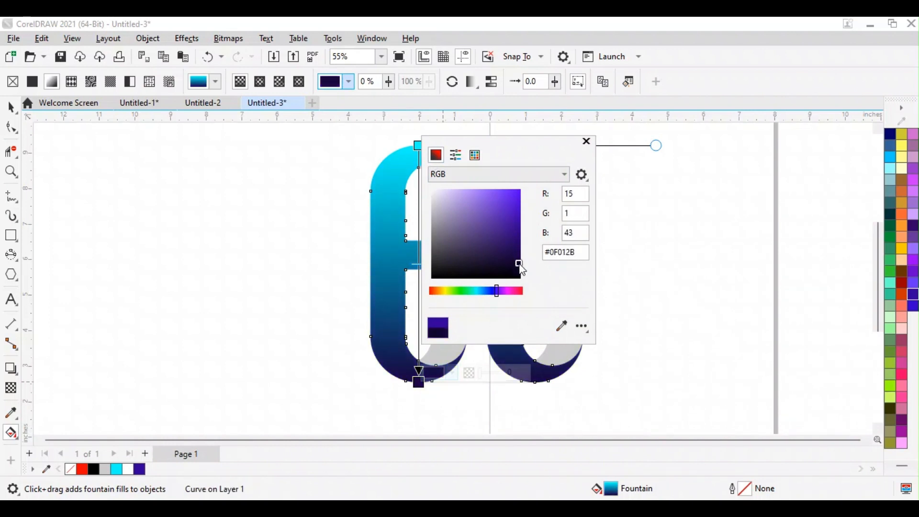
left_click(640, 235)
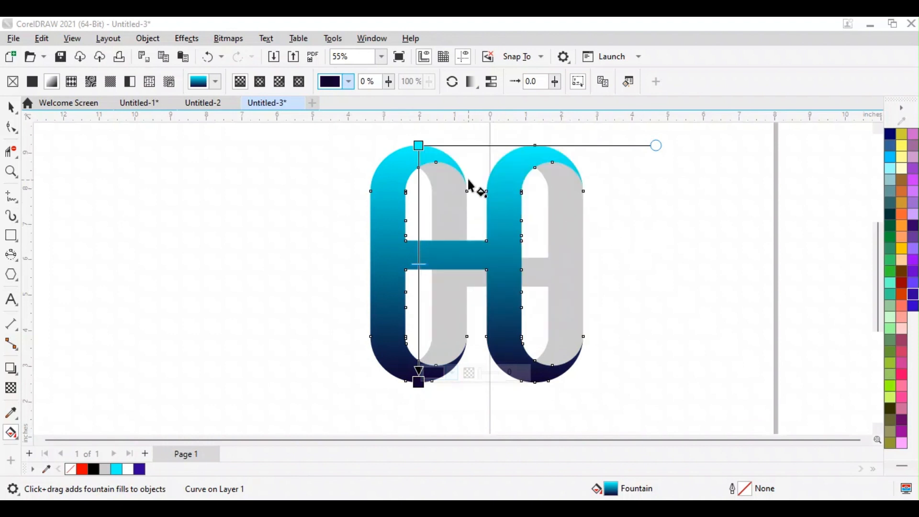
left_click(11, 109)
left_click(610, 243)
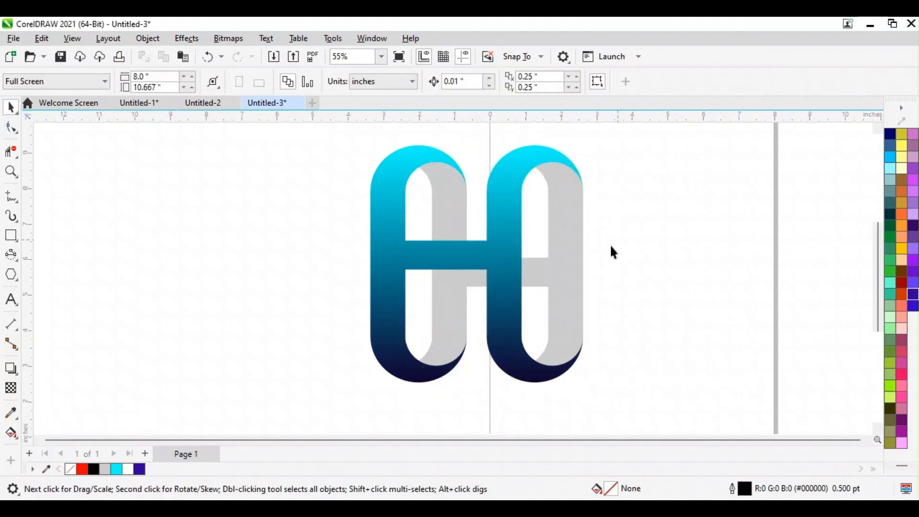
Fill the light gray shape behind the gradient with a slightly darker gray
left_click(565, 273)
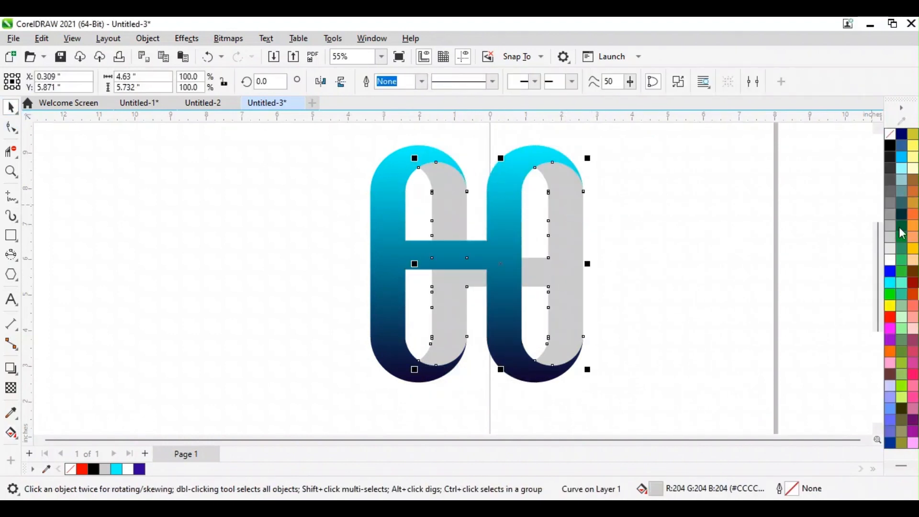
left_click(892, 228)
left_click(677, 274)
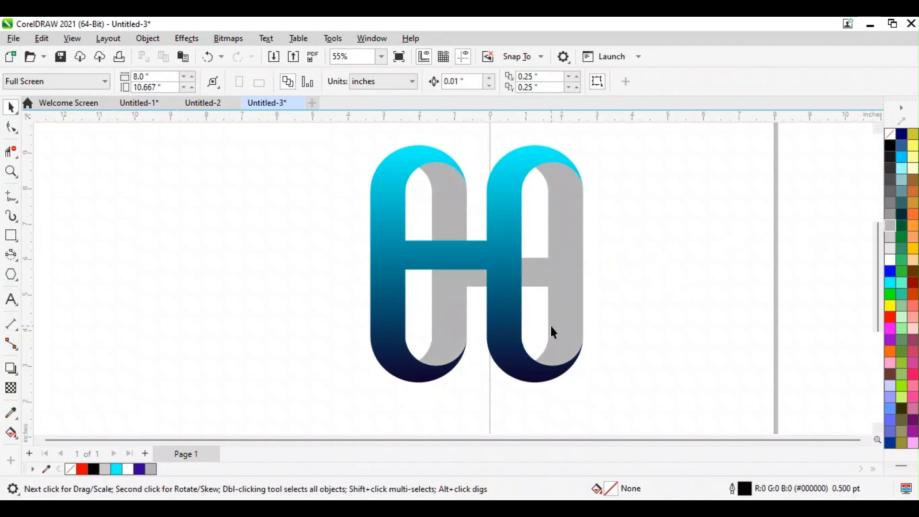
Draw a flat ellipse about 1.84 by 0.30 inches and center it on the lowest point of the left loop
left_click(12, 277)
left_click(14, 261)
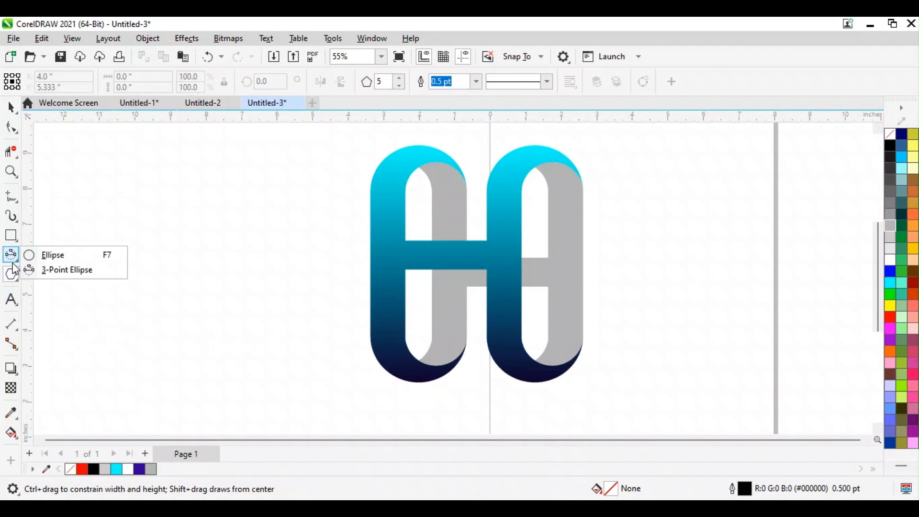
left_click(48, 254)
left_click_drag(259, 349, 356, 376)
left_click(11, 107)
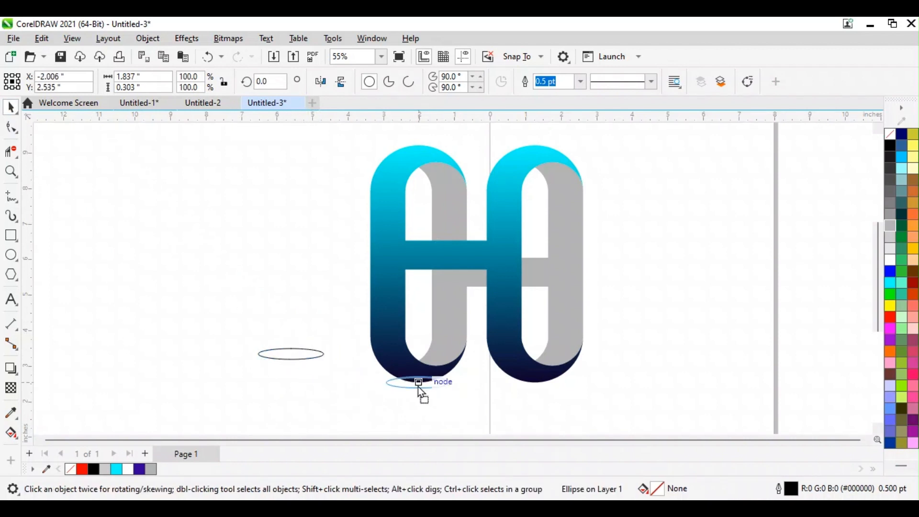
left_click_drag(418, 386, 421, 383)
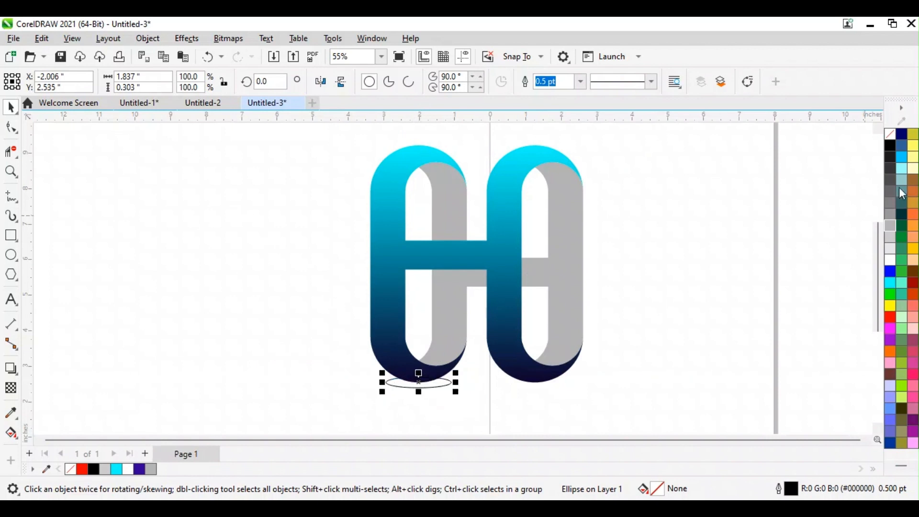
Fill the ellipse with black and send it to the back of the page
left_click(889, 145)
scroll(403, 421, "up", 2)
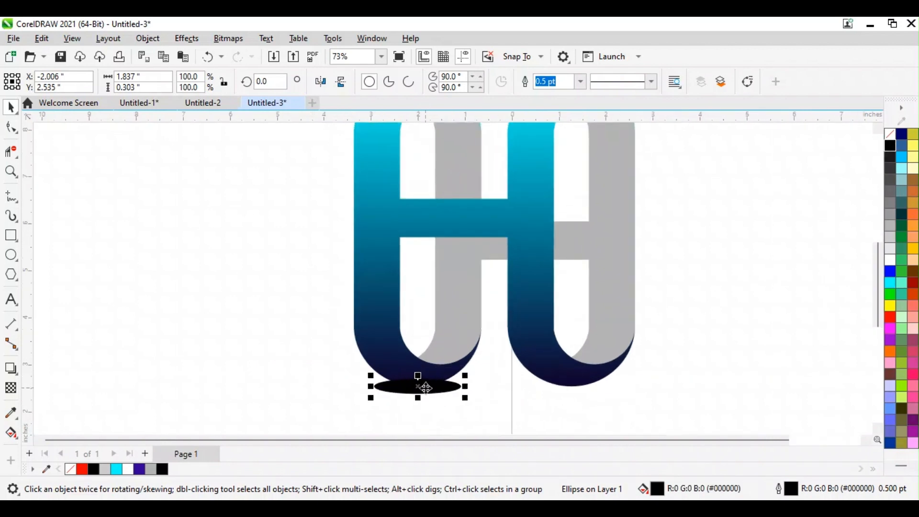
right_click(426, 387)
mouse_move(476, 212)
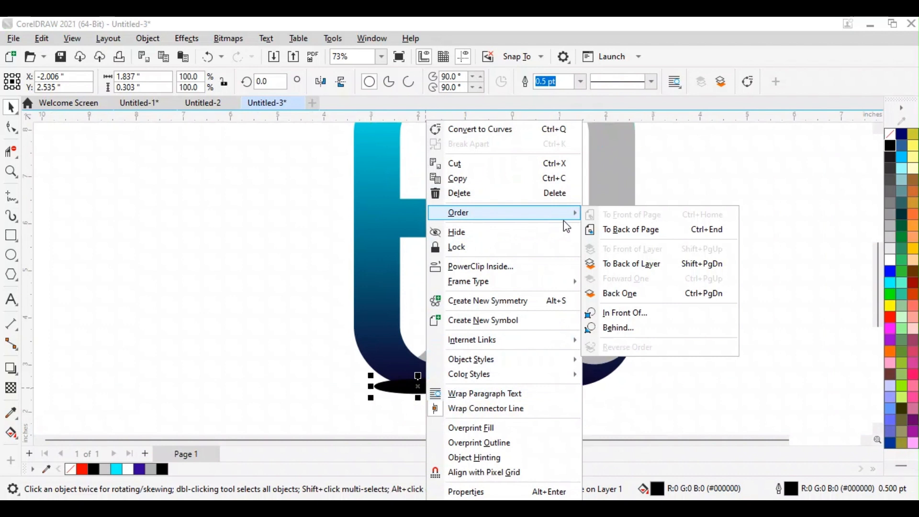
left_click(608, 230)
left_click(693, 355)
Apply a Gaussian Blur with a radius of 18.7 pixels to the black ellipse
scroll(431, 388, "up", 1)
left_click(424, 391)
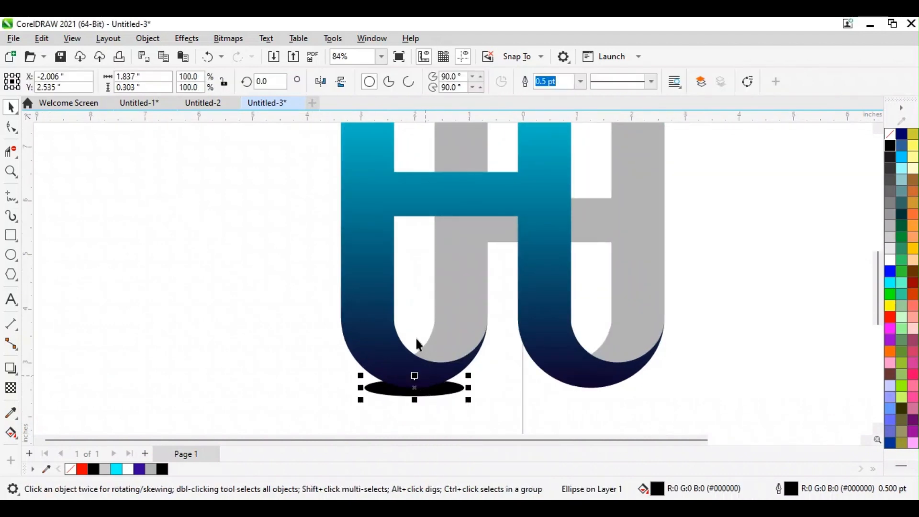
left_click(190, 40)
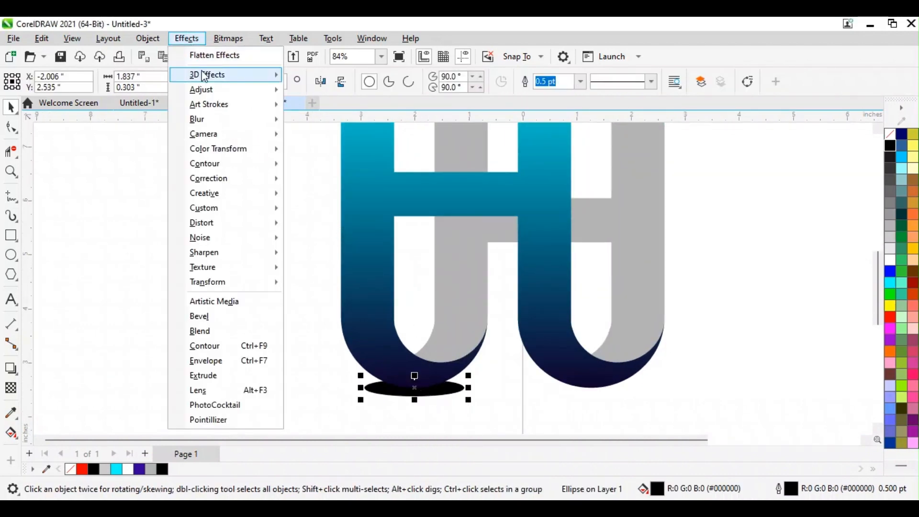
mouse_move(208, 119)
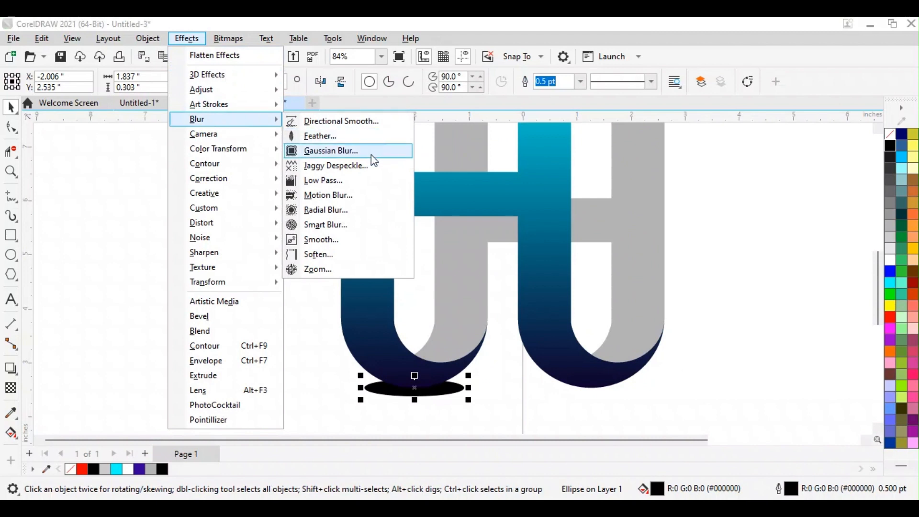
left_click(372, 154)
left_click_drag(432, 217, 560, 235)
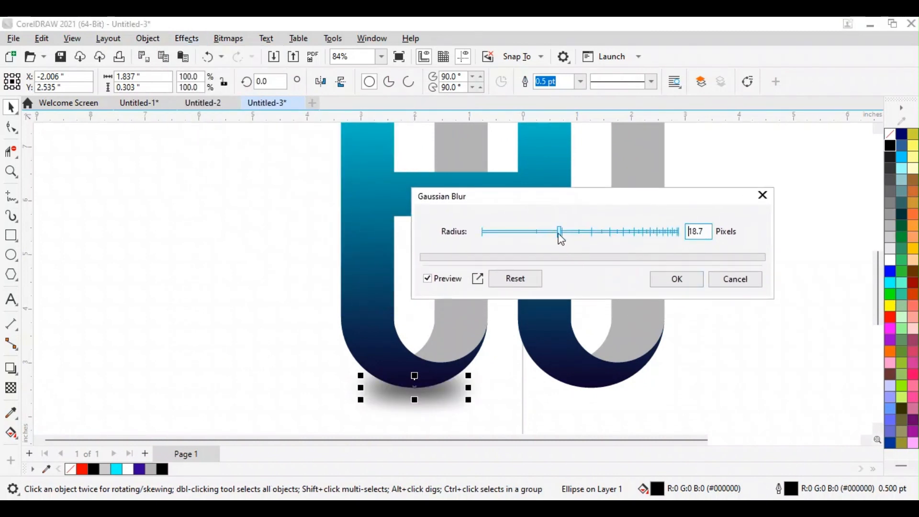
left_click(672, 282)
Place a copy of the blurred ellipse centered on the lowest point of the right loop
left_click(420, 399)
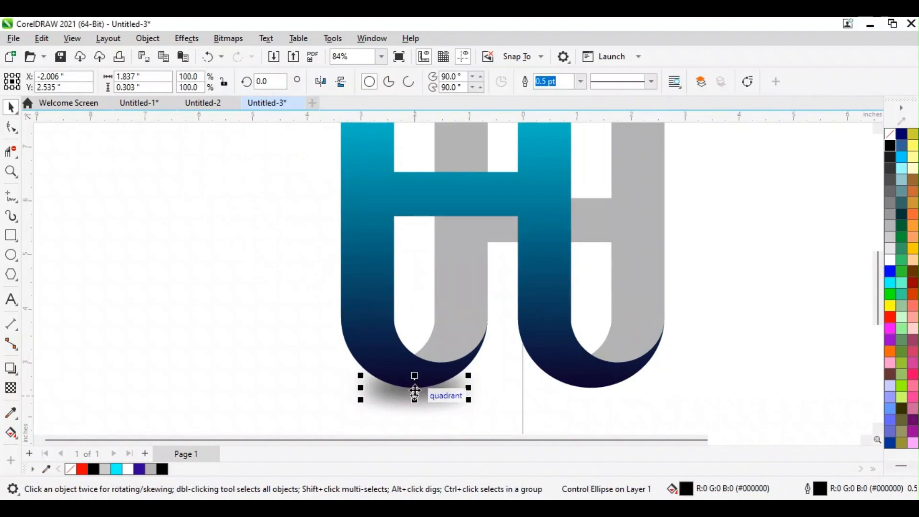
left_click_drag(416, 392, 585, 387)
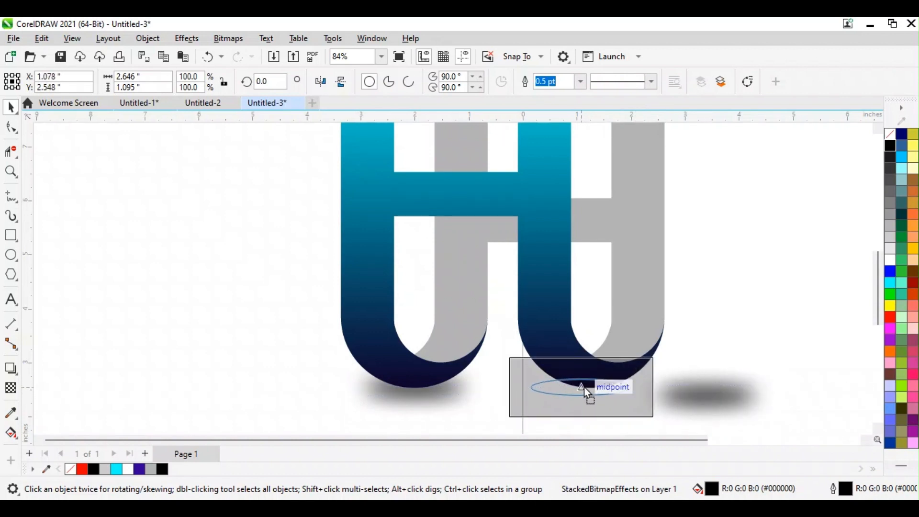
left_click(415, 395)
left_click_drag(419, 394, 415, 389)
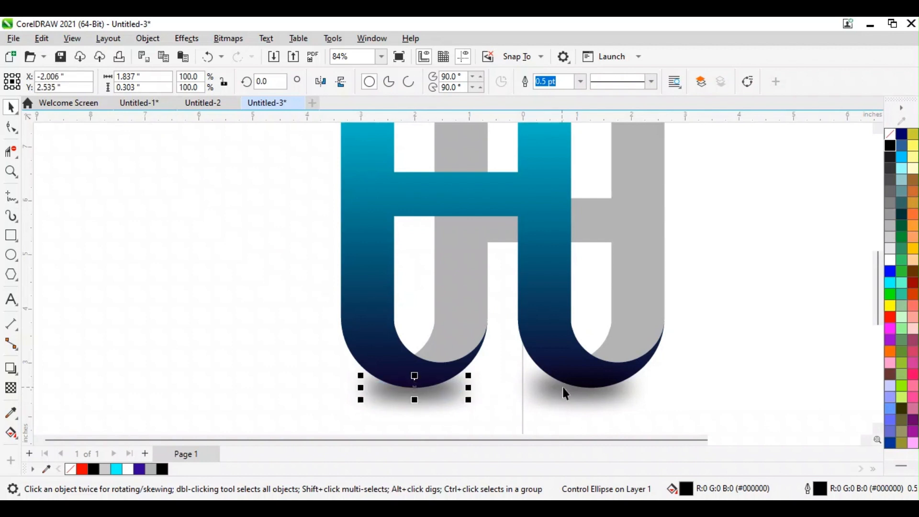
left_click(581, 393)
left_click_drag(581, 392, 592, 389)
left_click(670, 379)
Send the shadow ellipse under the right loop to the back of the page
scroll(643, 360, "down", 2)
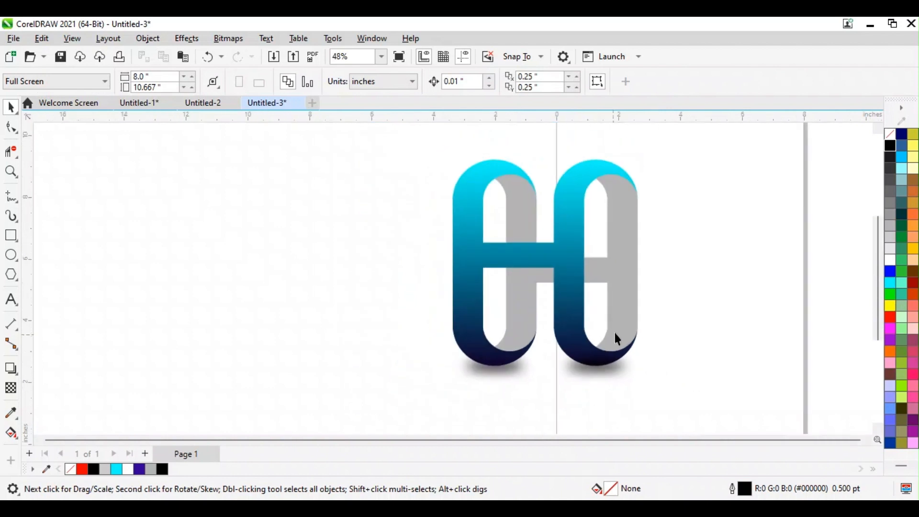
scroll(618, 351, "up", 1)
scroll(609, 390, "up", 1)
right_click(605, 383)
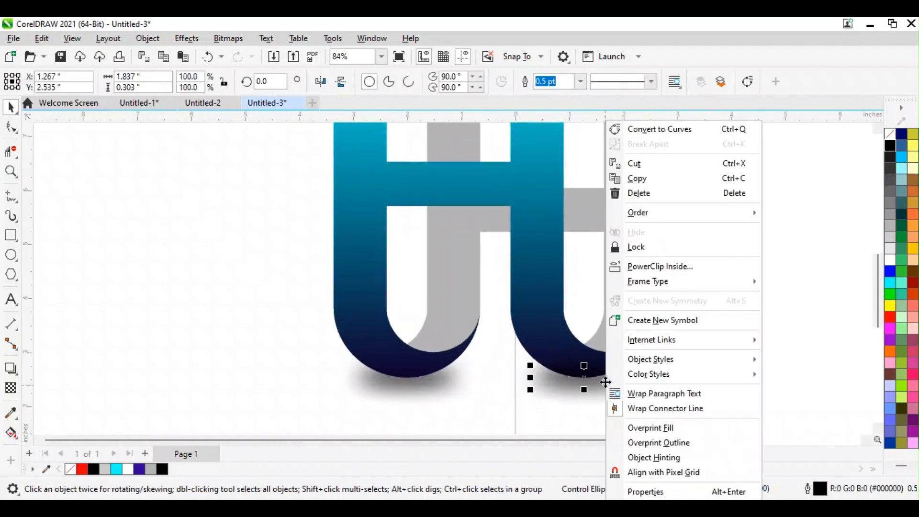
mouse_move(644, 216)
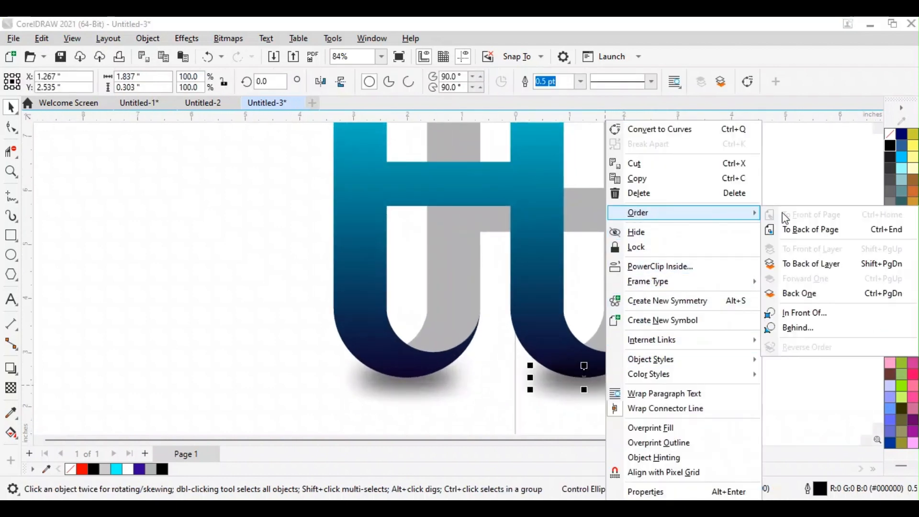
left_click(811, 229)
left_click(768, 281)
scroll(556, 307, "down", 2)
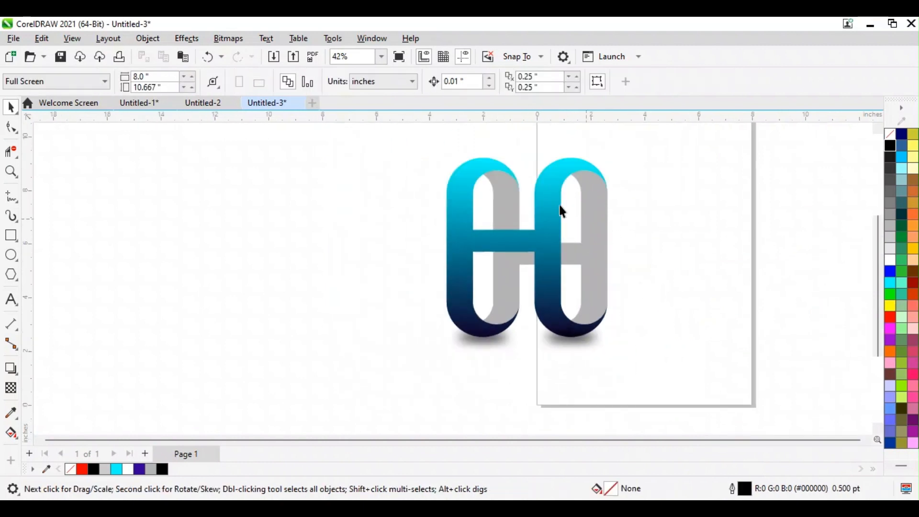
Group the whole logo together with both of its shadows
scroll(561, 211, "up", 1)
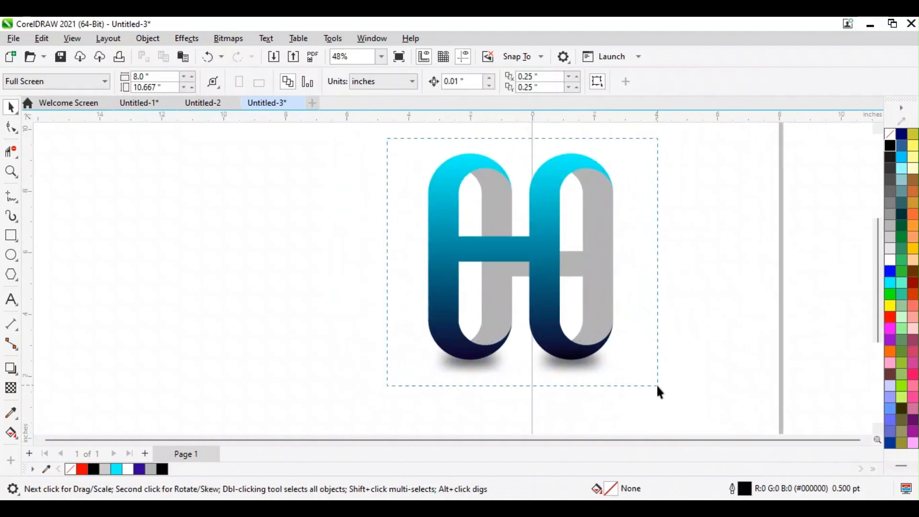
left_click_drag(658, 387, 659, 388)
right_click(550, 269)
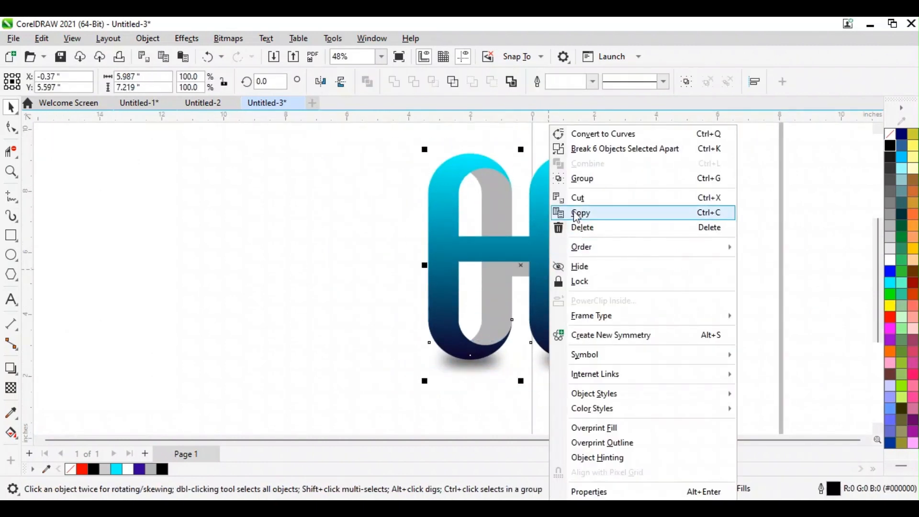
left_click(580, 177)
left_click(636, 237)
scroll(641, 217, "up", 1)
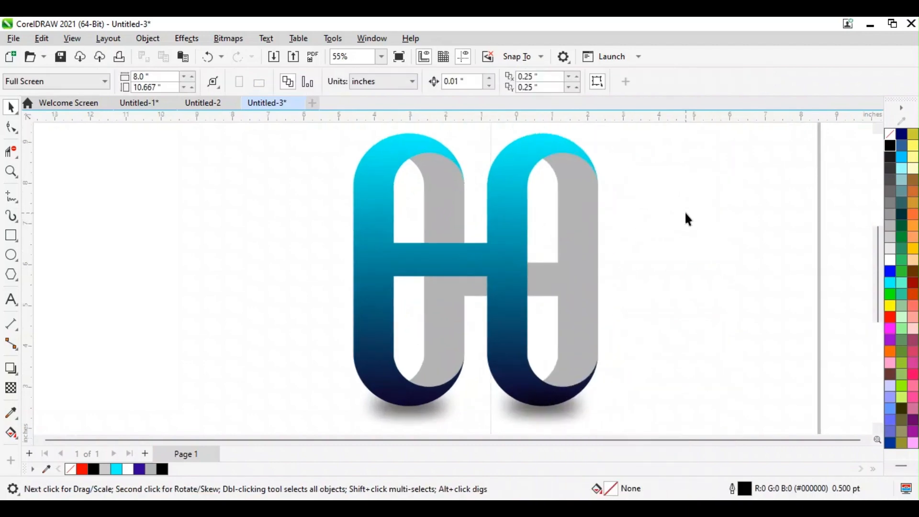